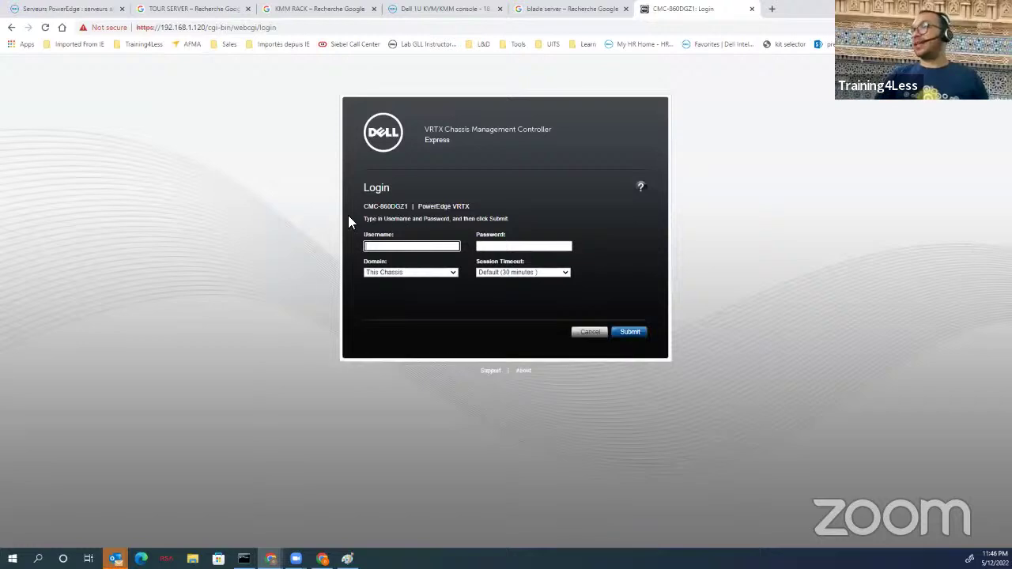
- Log in to the chassis management controller with the username root and the account password
left_click_drag(468, 207, 427, 206)
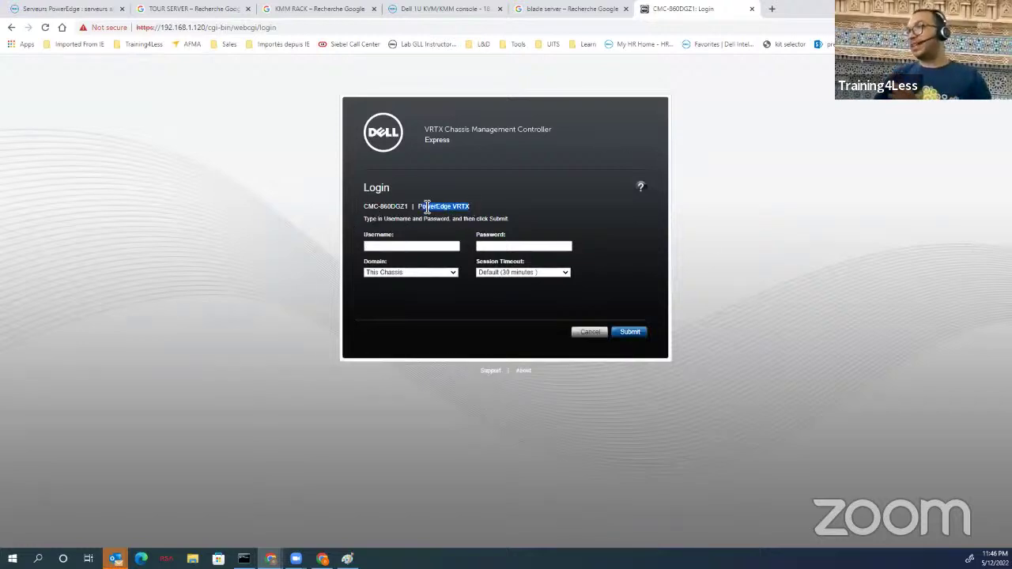
left_click(479, 212)
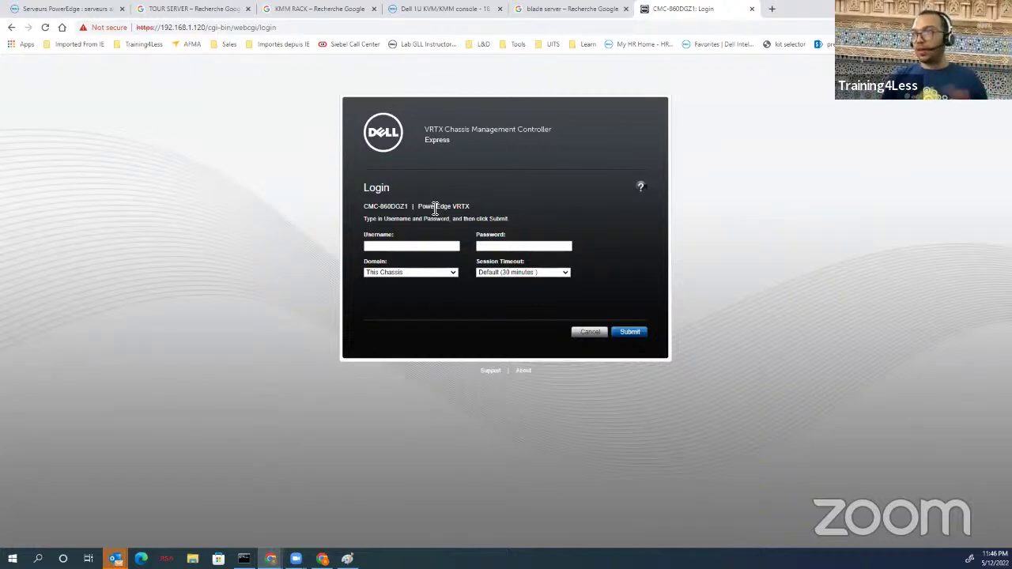
left_click(400, 248)
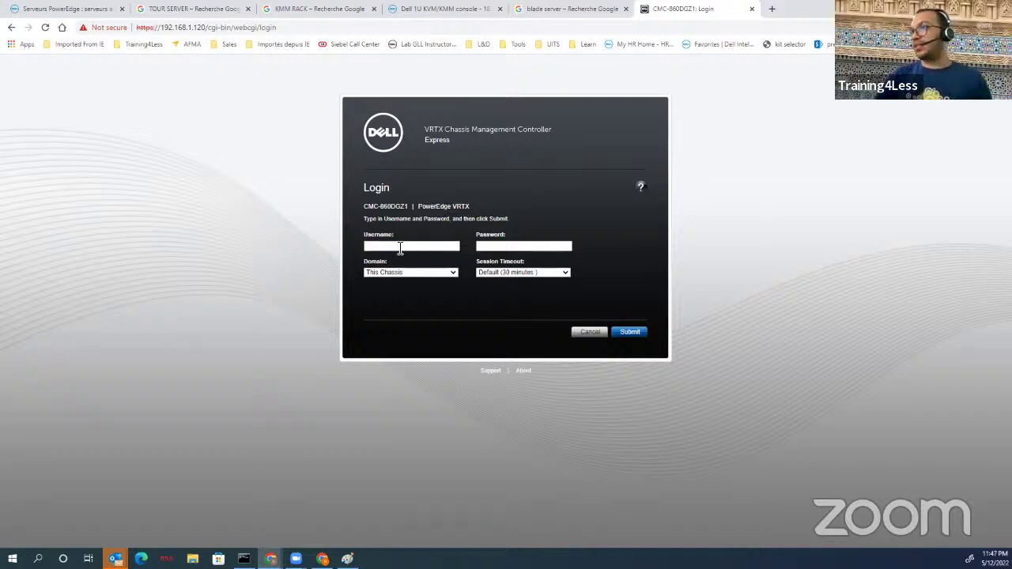
left_click(400, 248)
type("RO")
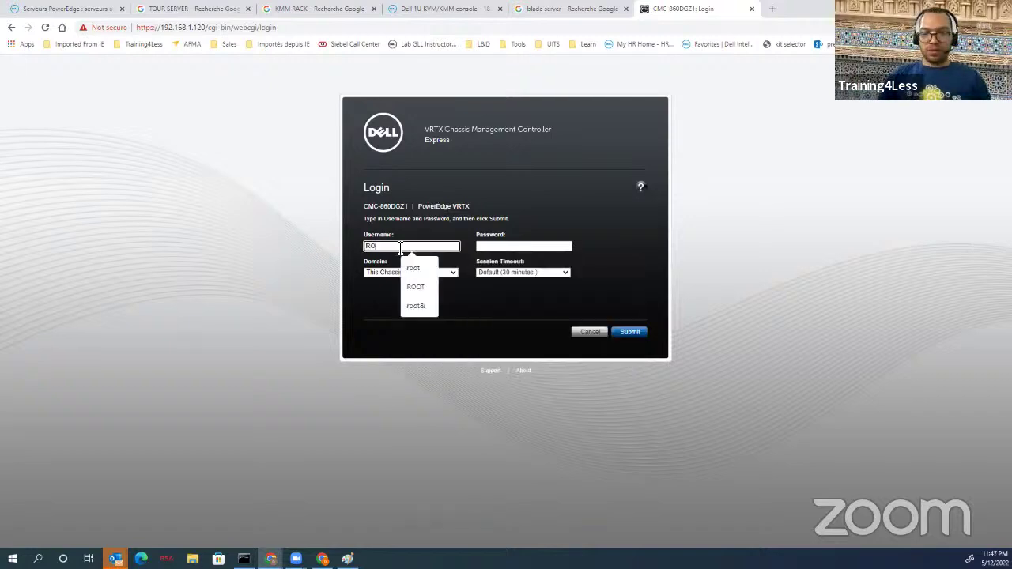
type("O")
key("BackSpace")
key("BackSpace")
key("BackSpace")
type("root")
key("Tab")
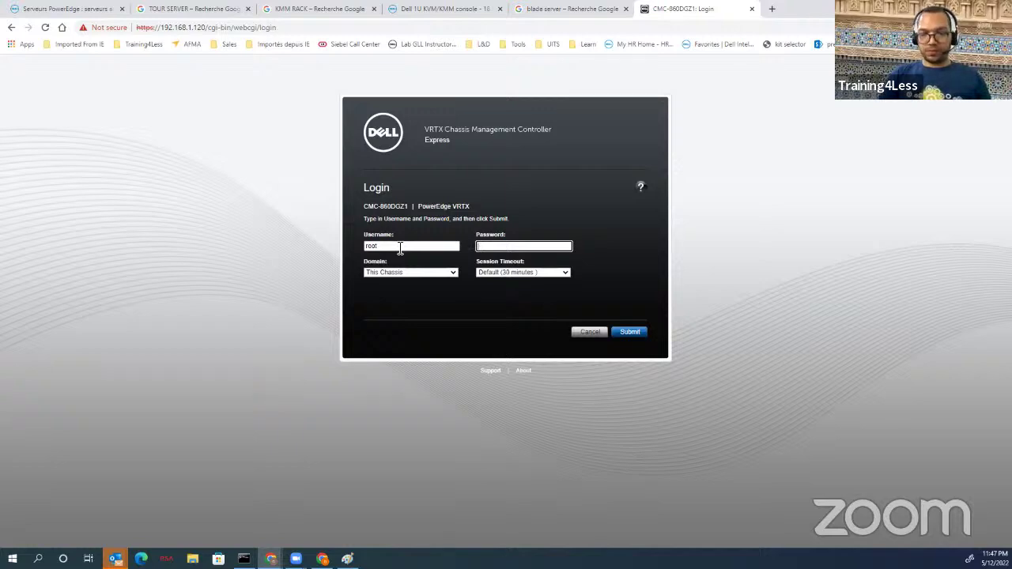
key("Return")
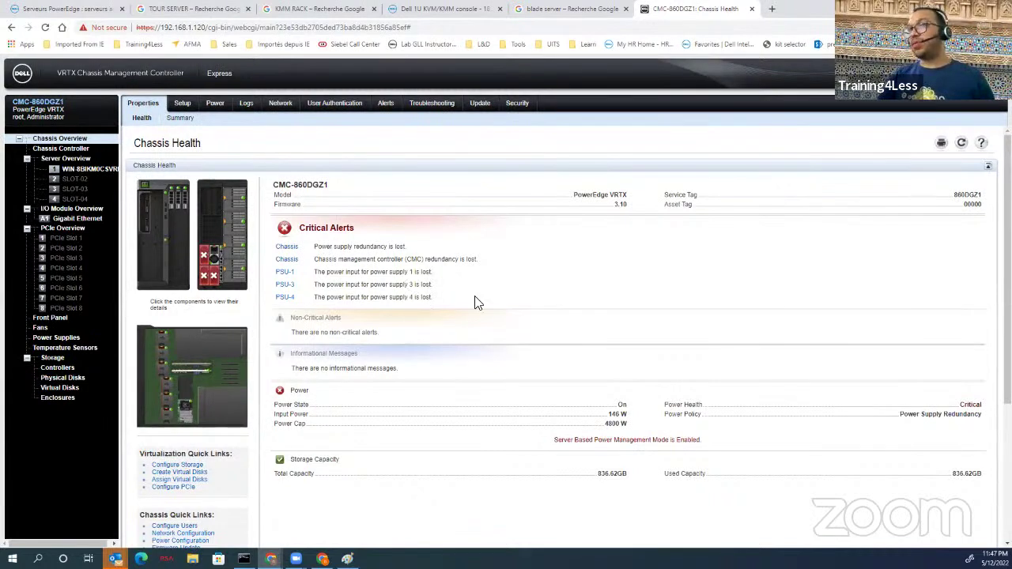
- Open the status page of the server in slot 1 to review its hardware and firmware properties
left_click_drag(477, 303, 59, 234)
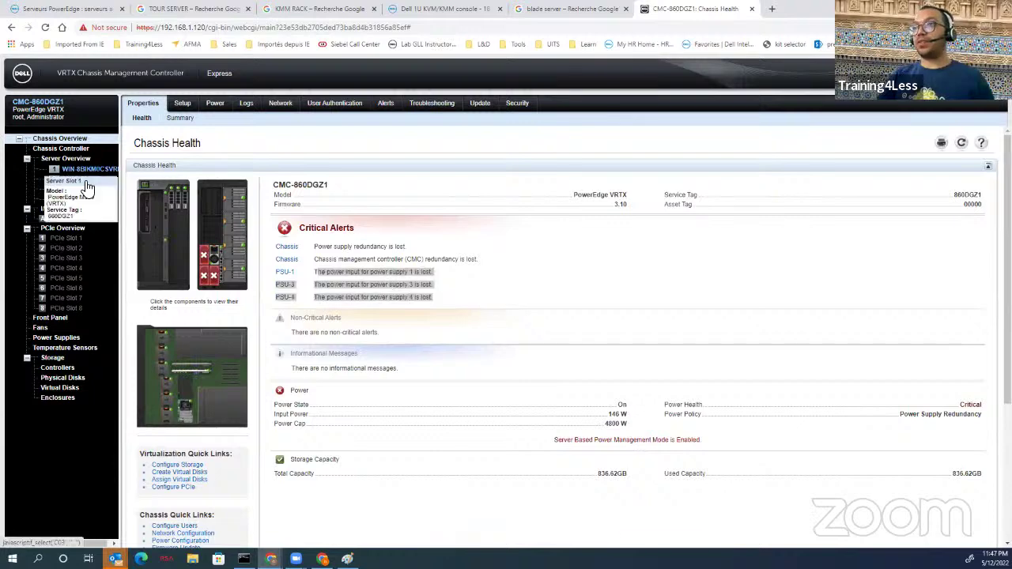
left_click(87, 189)
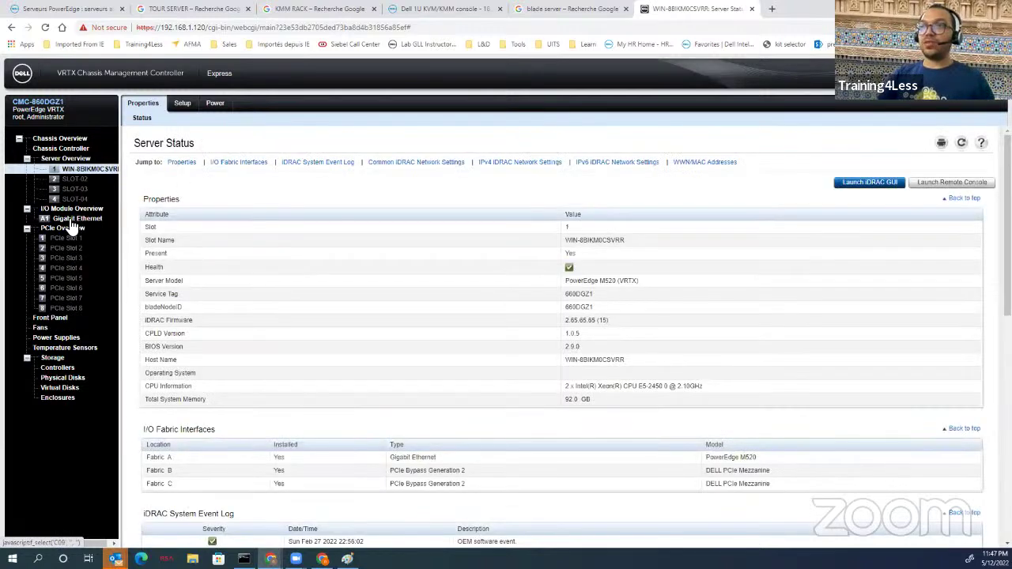
mouse_move(73, 221)
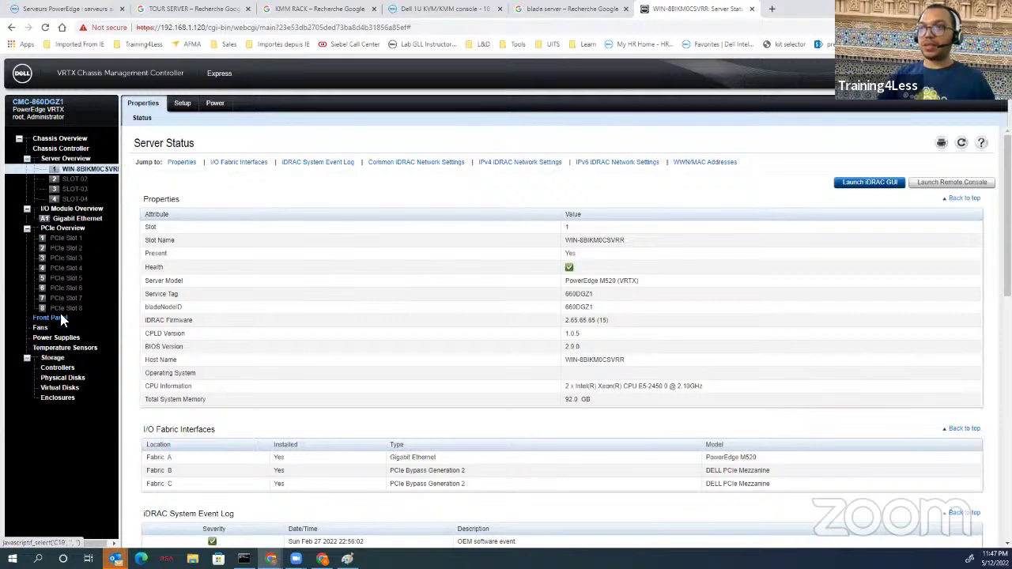
- Review the chassis storage's physical disks, and check the state, RAID level and capacity of Virtual Disk 0
left_click(67, 382)
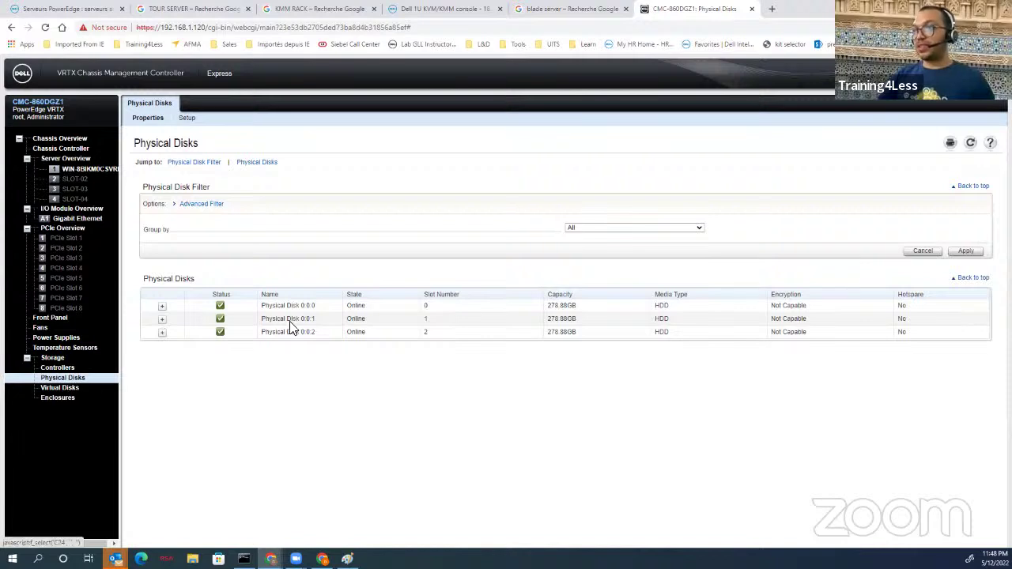
left_click(63, 387)
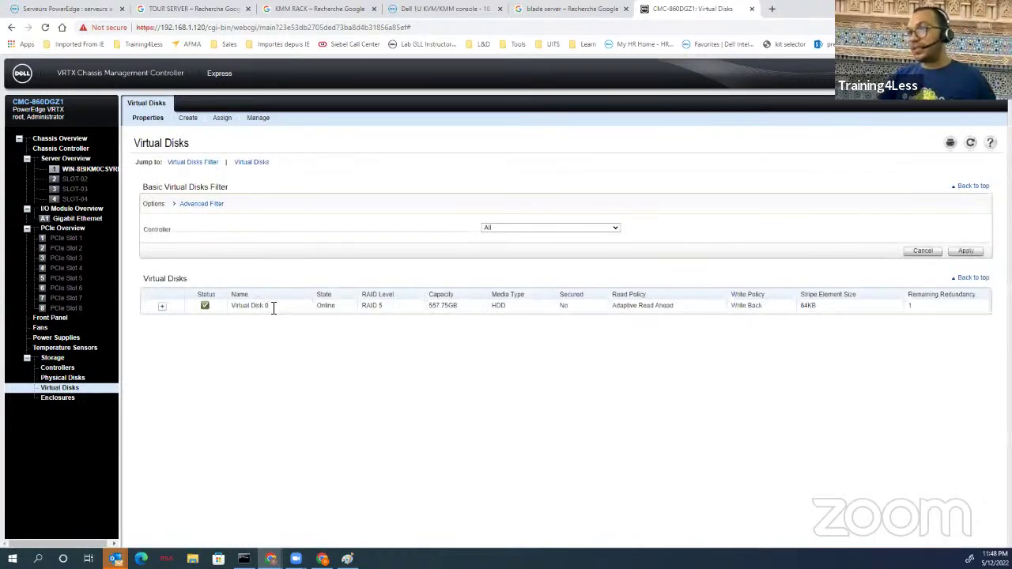
left_click_drag(307, 305, 404, 307)
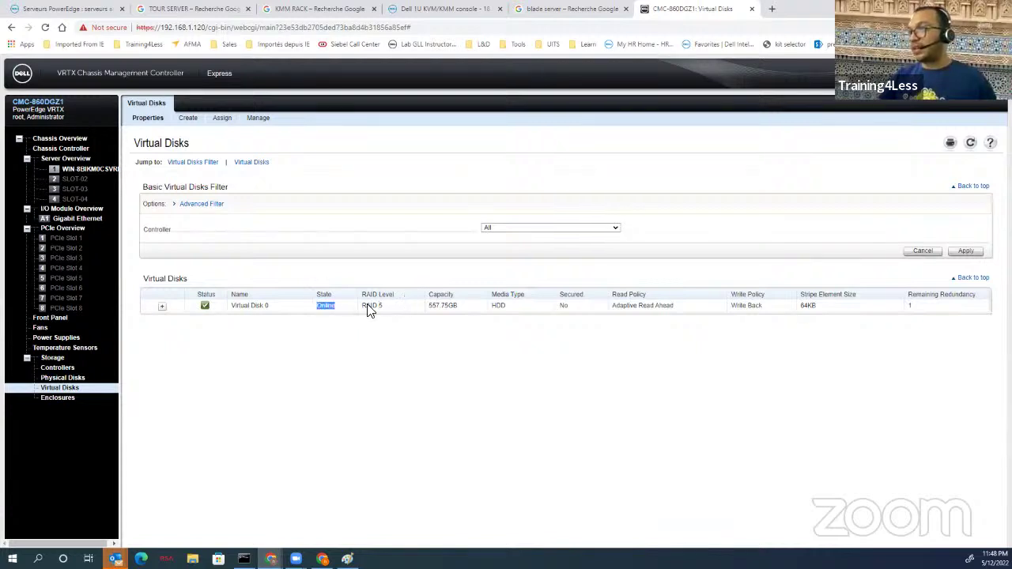
left_click(447, 308)
double_click(436, 311)
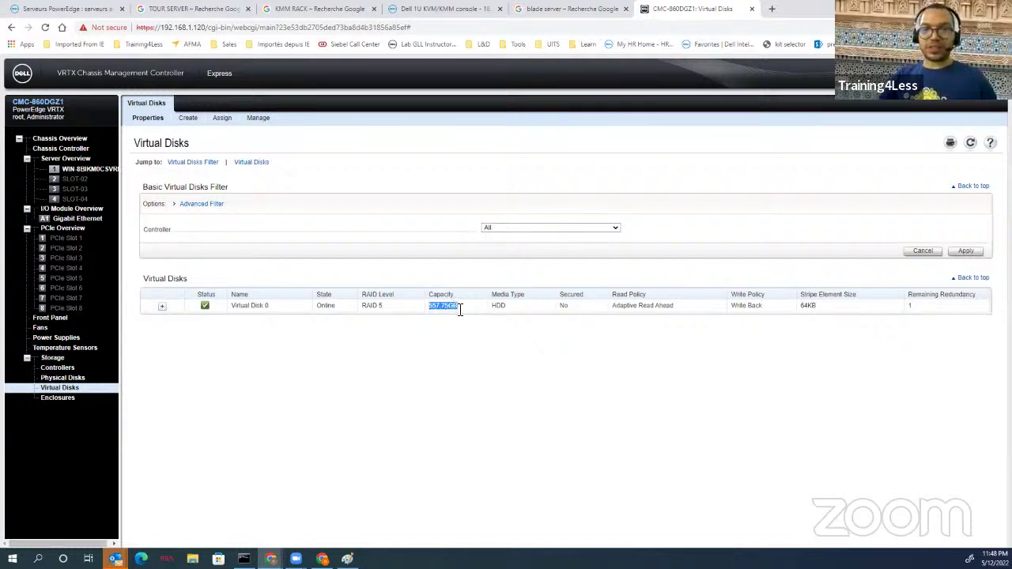
left_click(62, 387)
- Expand the Shared PERC8 (Integrated 9) controller's advanced properties and check its cache memory size, capable speeds, firmware version and battery state
left_click(56, 368)
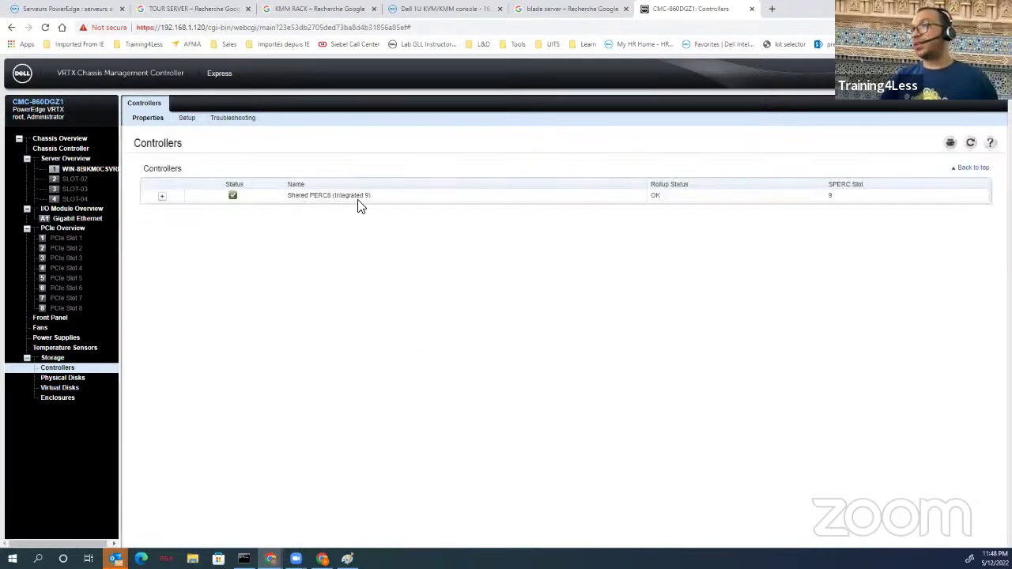
left_click(163, 199)
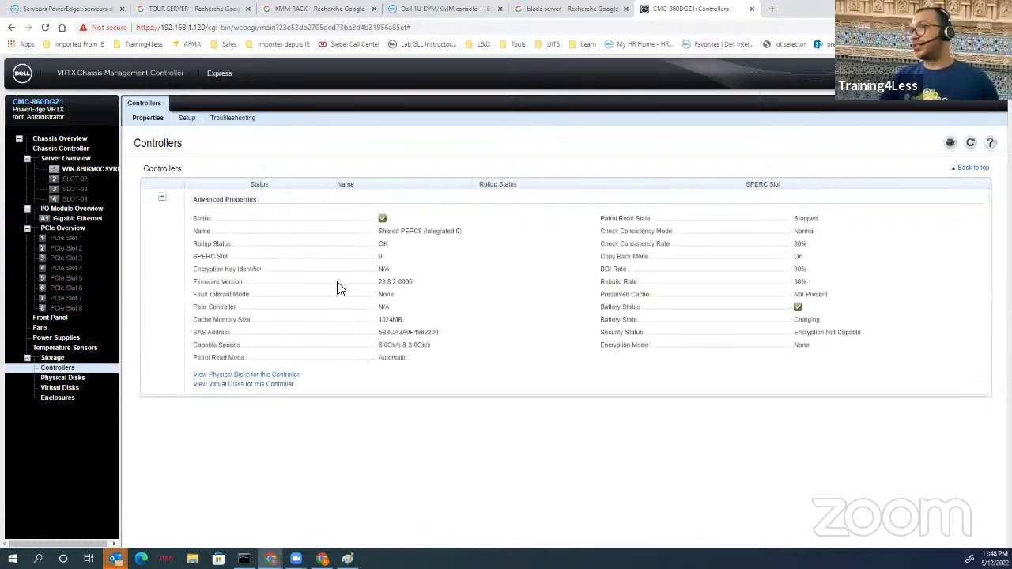
double_click(387, 322)
left_click(389, 329)
double_click(388, 322)
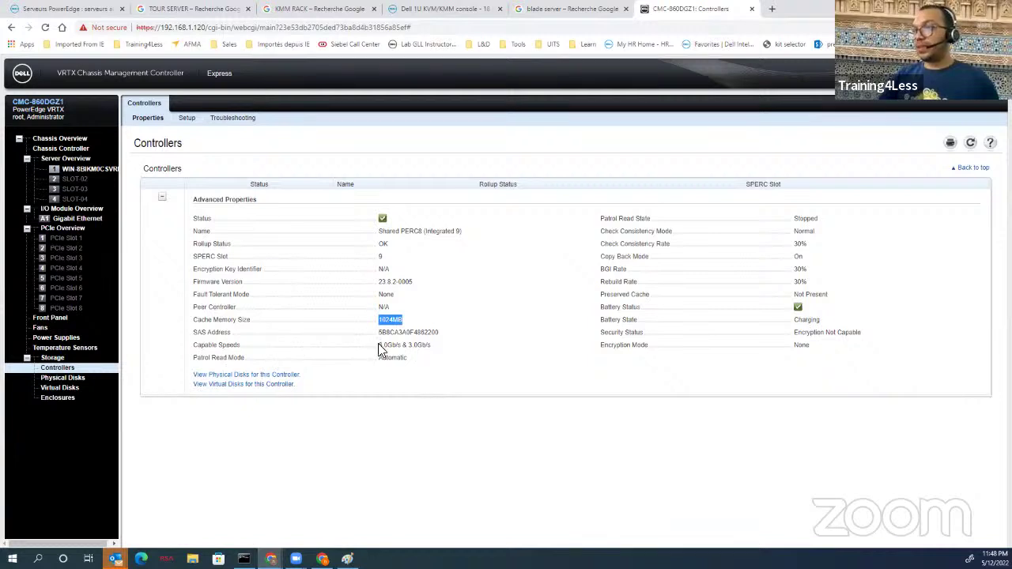
triple_click(445, 351)
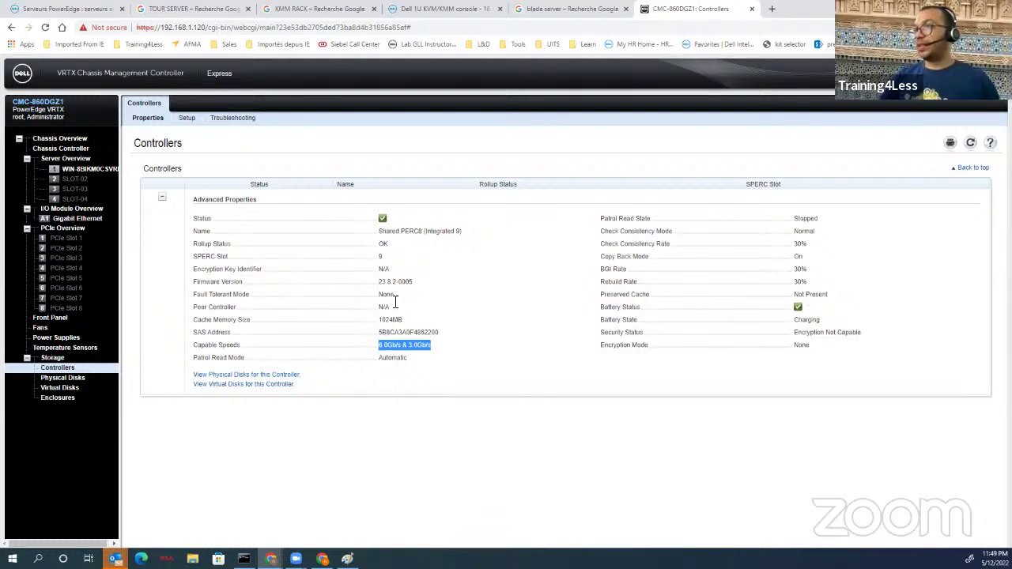
left_click_drag(339, 293, 424, 287)
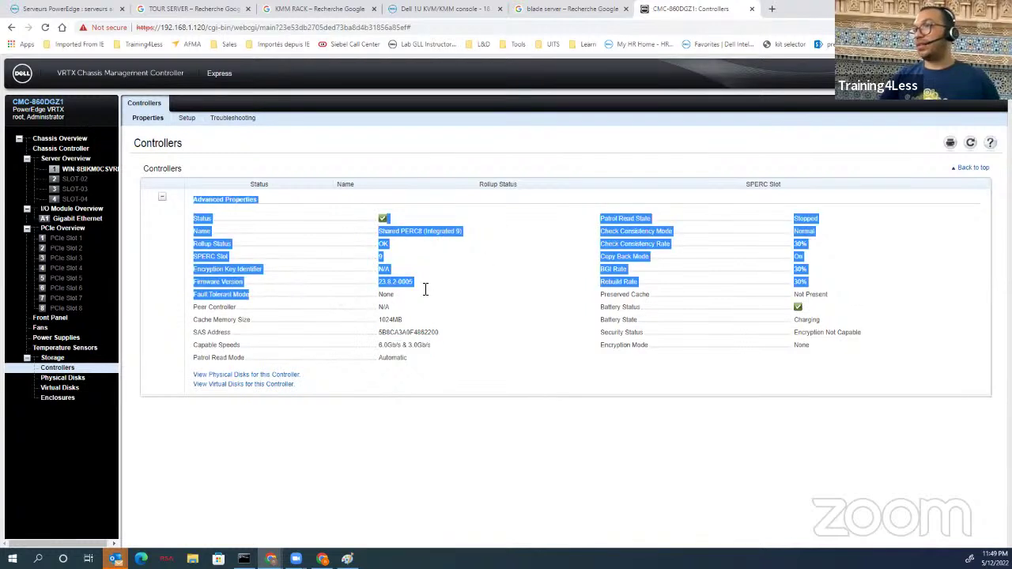
left_click(354, 294)
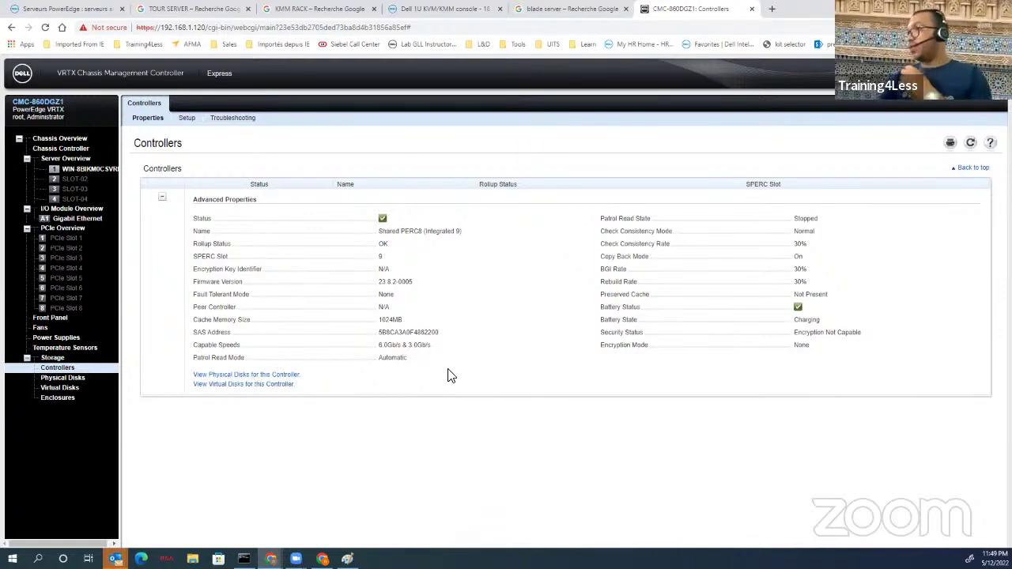
double_click(805, 319)
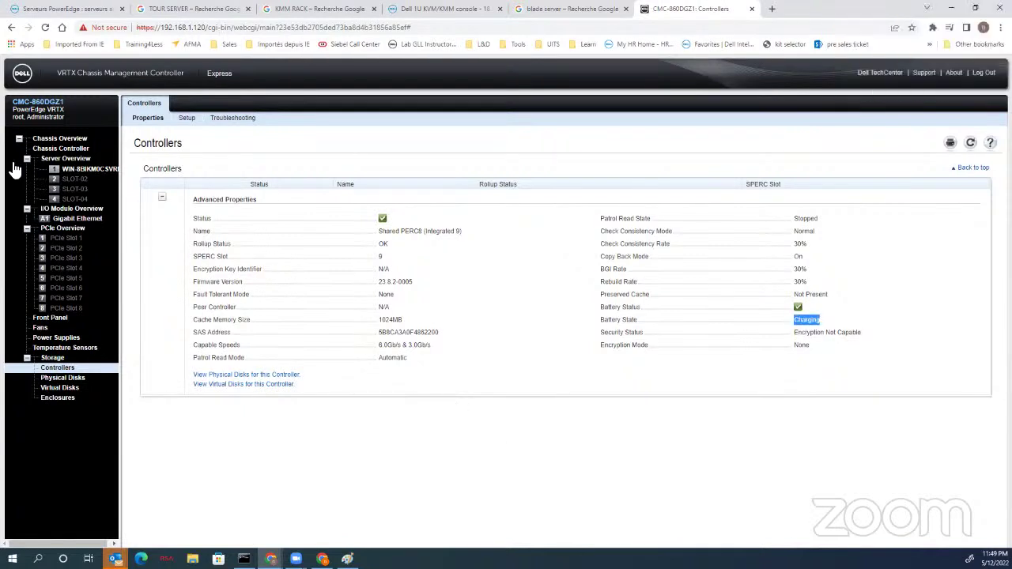
- Power on the server in slot 1 using the Power On Server operation
left_click(97, 169)
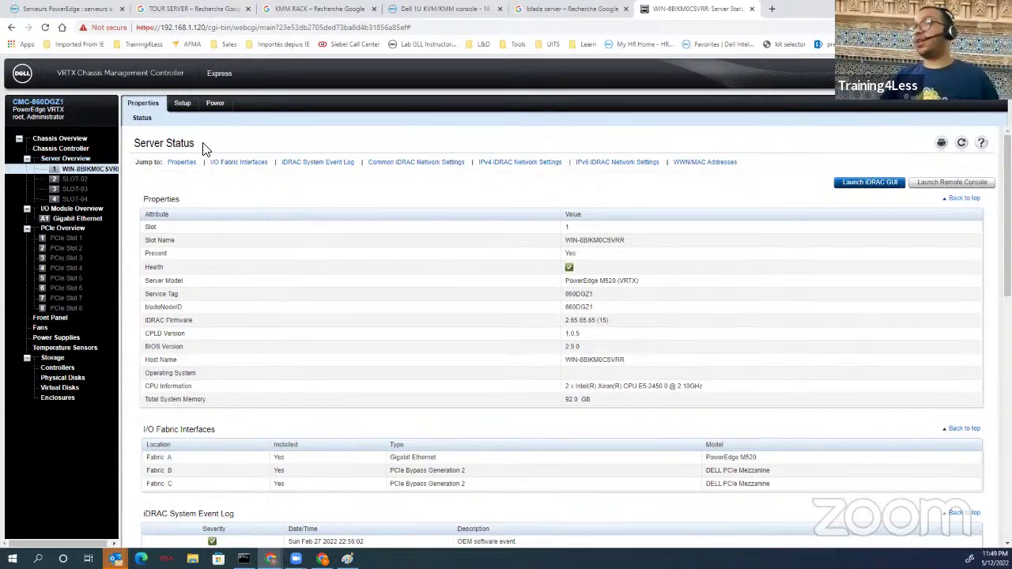
left_click(213, 104)
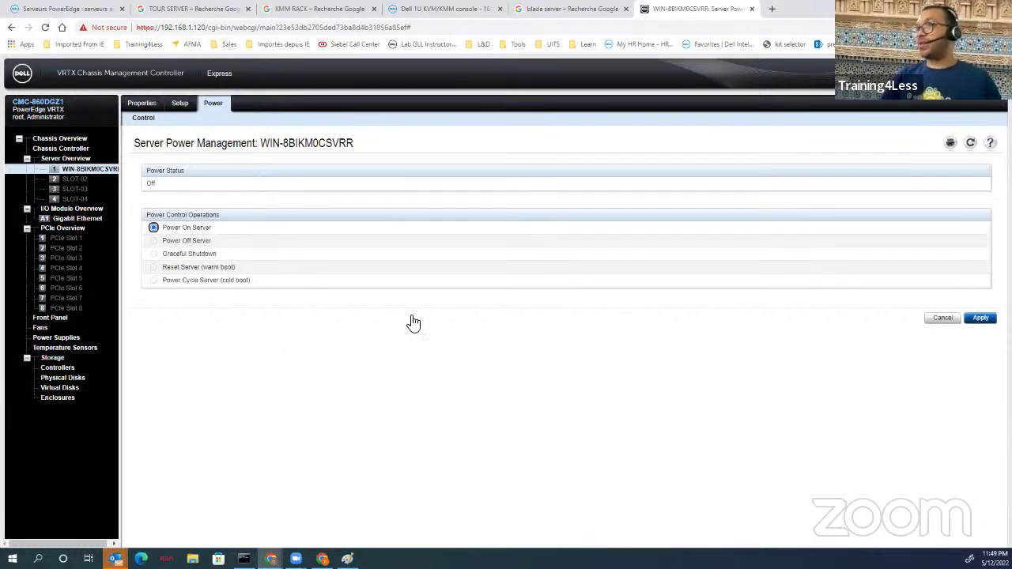
left_click(553, 112)
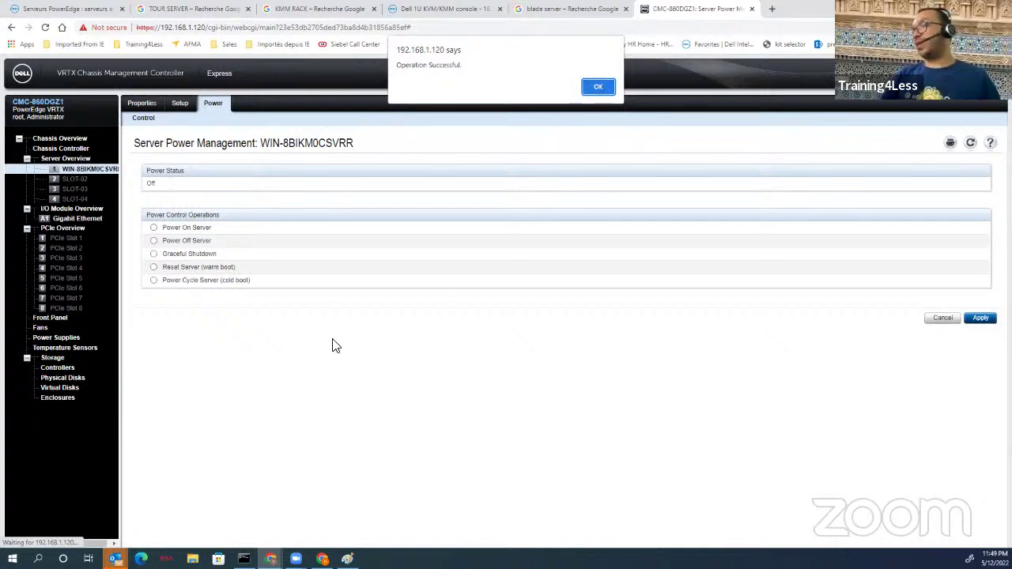
key("Return")
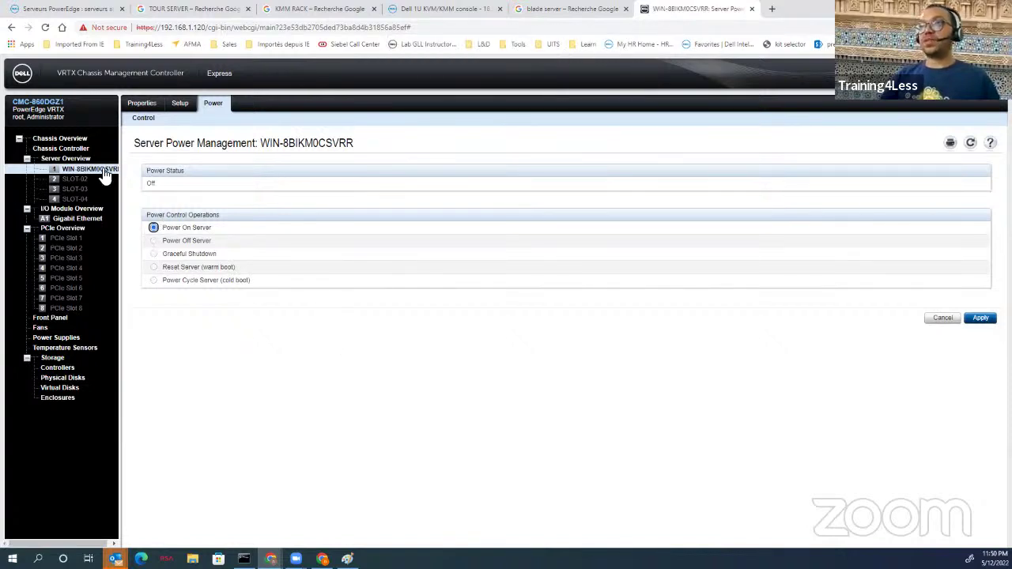
- Review the chassis controller's status, including its firmware, common network and IPv4 information
left_click(69, 148)
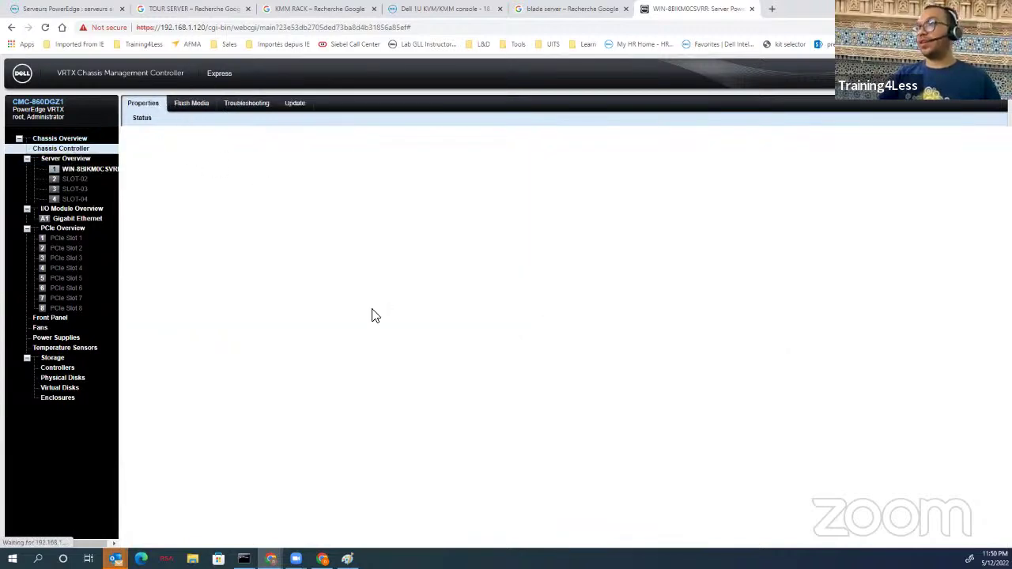
scroll(210, 184, "down", 3)
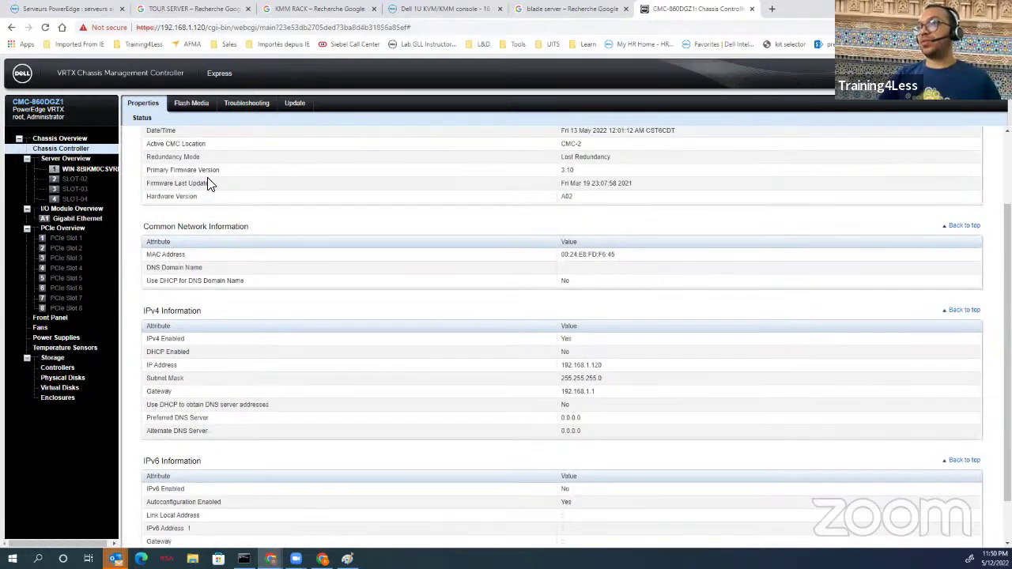
- Open the chassis-level Reset Components troubleshooting page to examine the CMC and server reset options
left_click(68, 150)
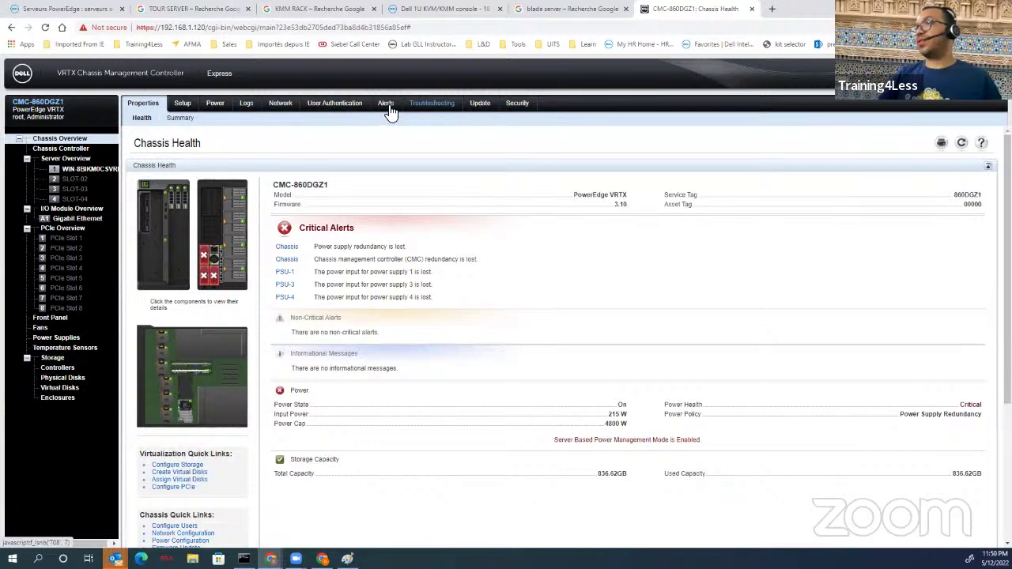
left_click(431, 110)
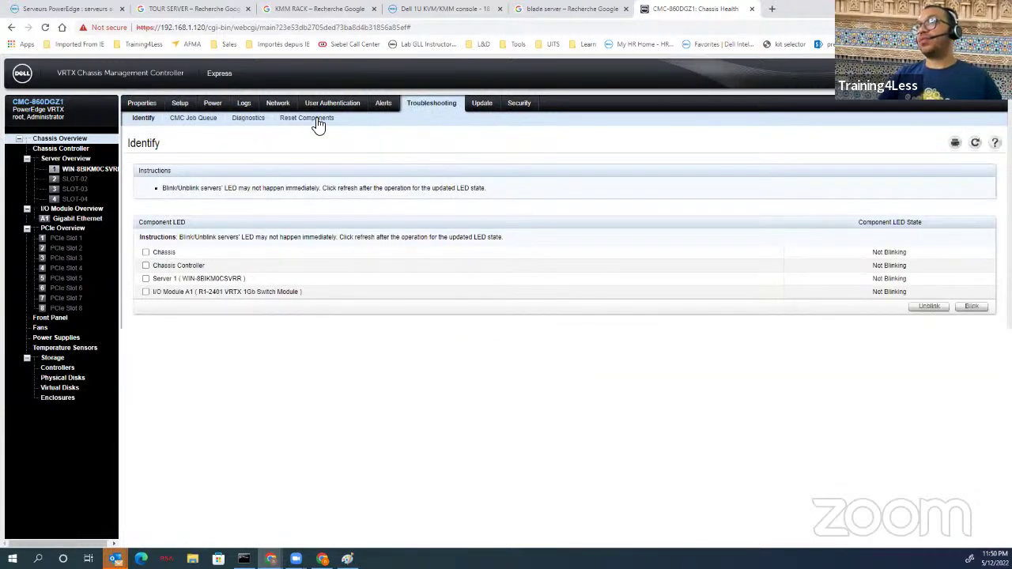
left_click(315, 119)
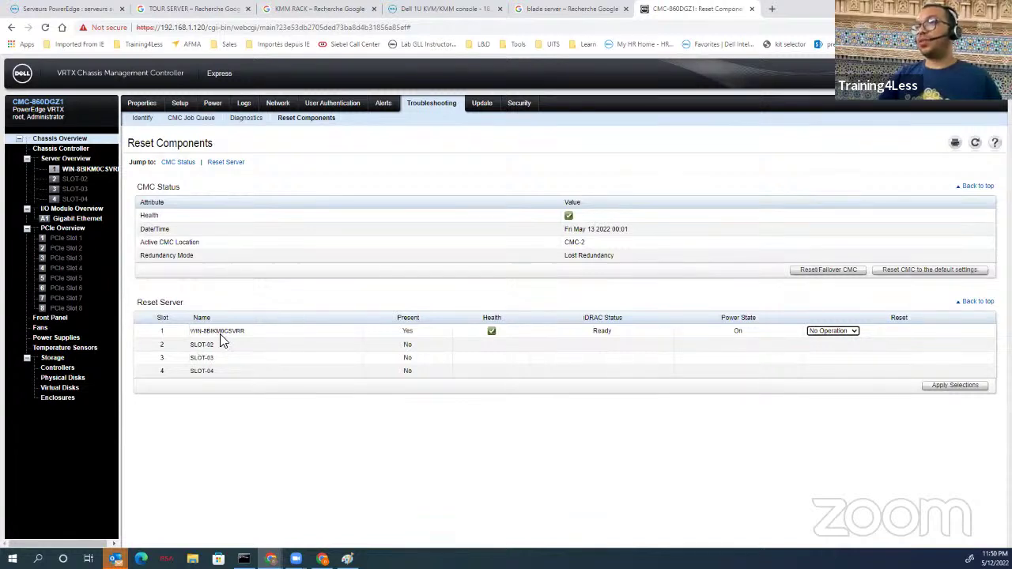
- Run the command racadm getversion in the chassis Diagnostic Console
left_click(247, 120)
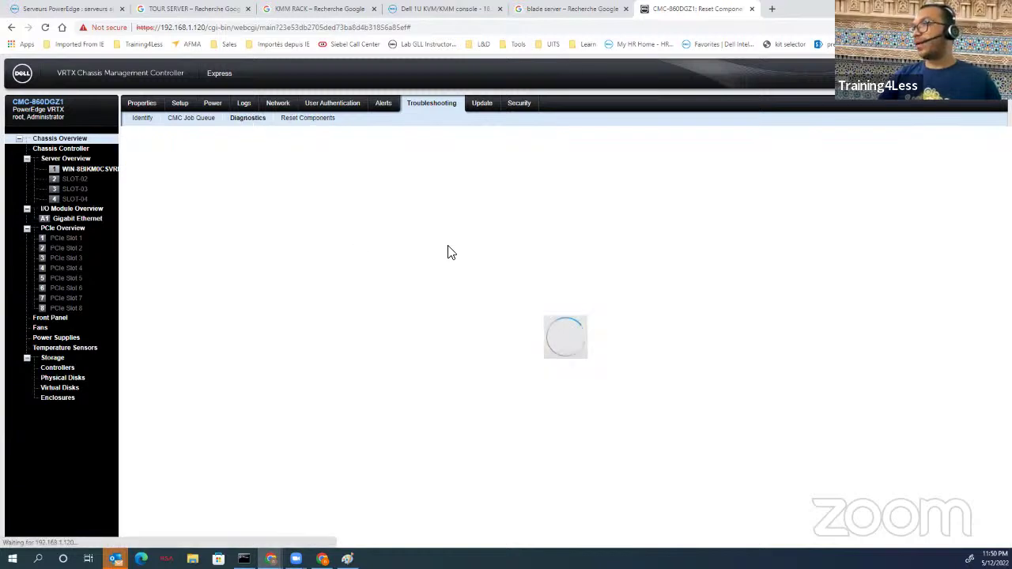
left_click(437, 186)
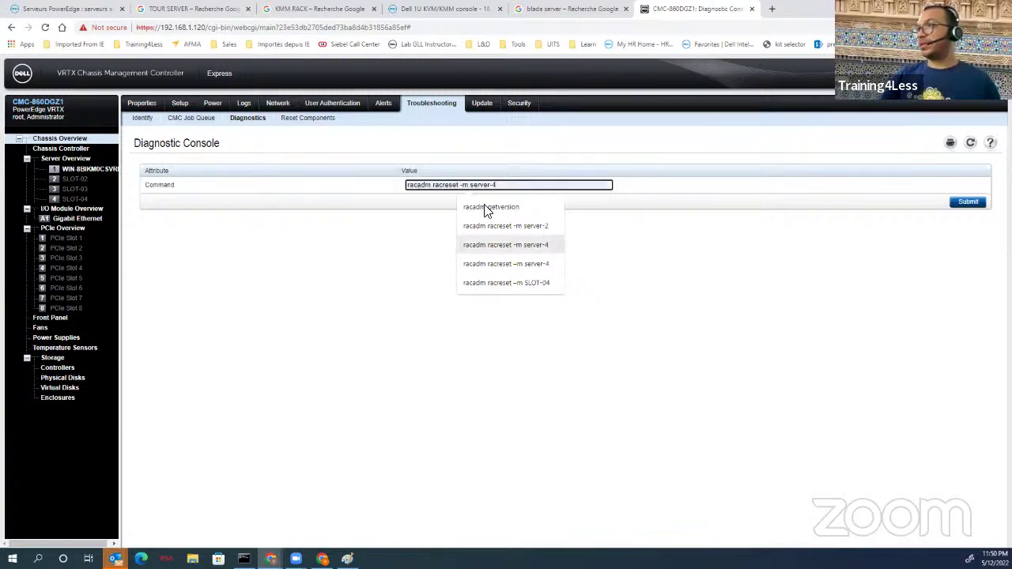
key("Return")
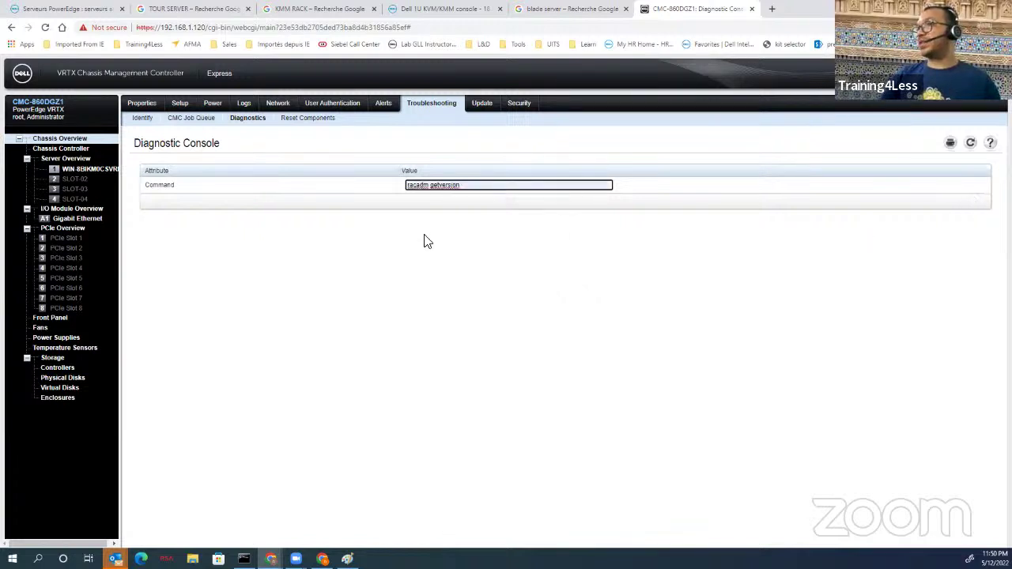
left_click(463, 203)
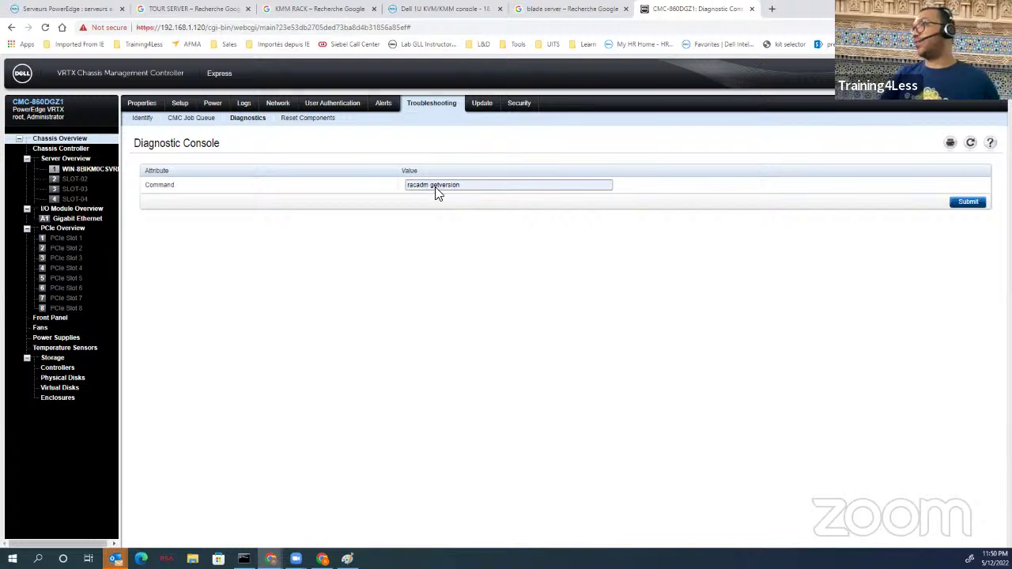
left_click(959, 204)
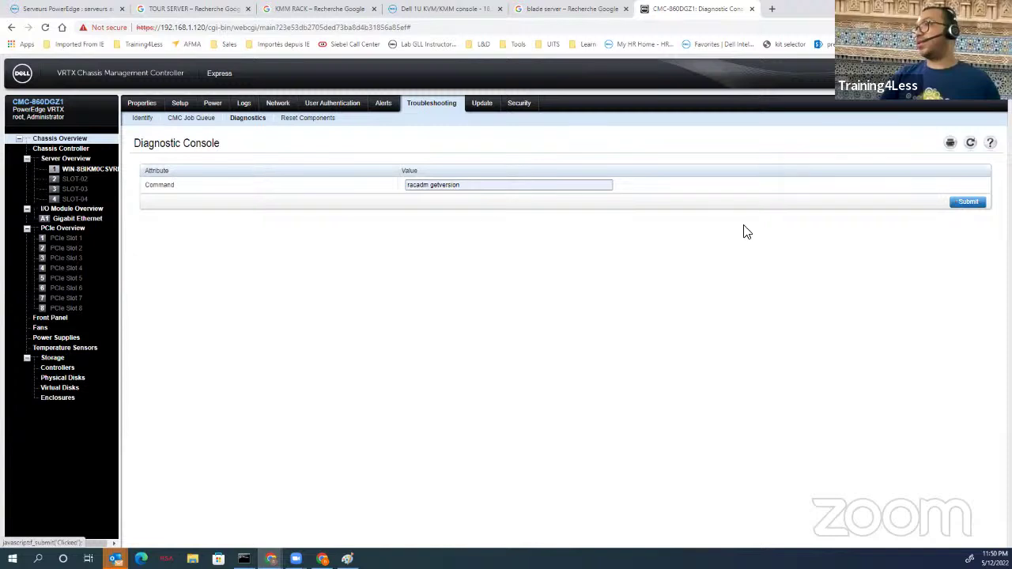
left_click(441, 187)
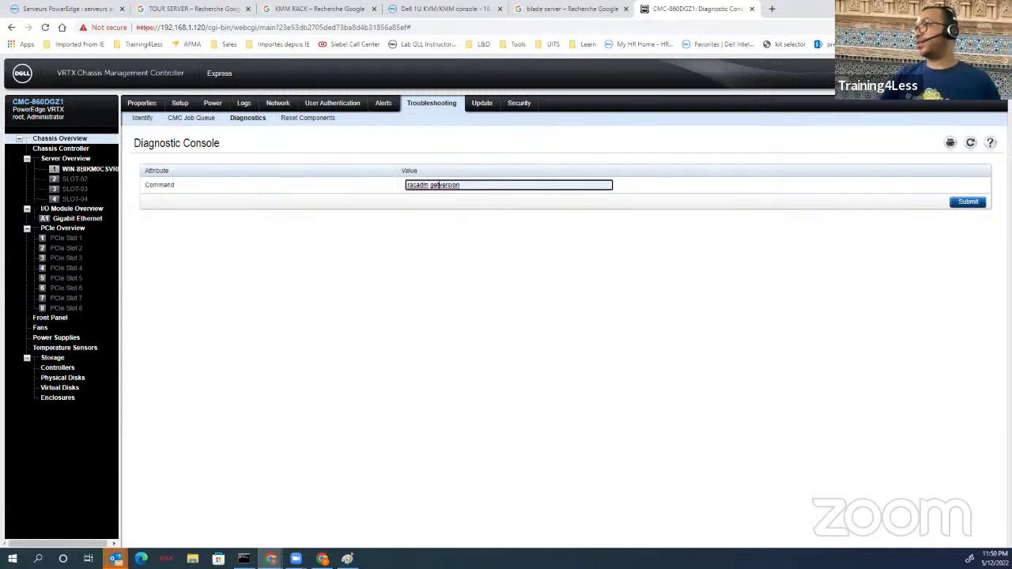
- Review the getversion output, checking the switch, both CMC versions, the storage enclosure and the physical disk firmware entries
left_click(168, 195)
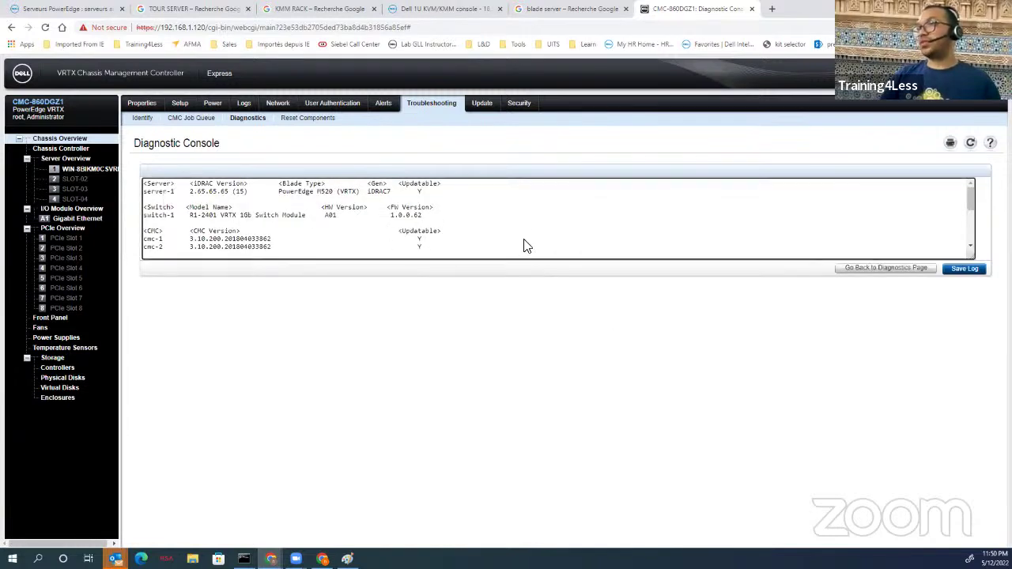
left_click_drag(215, 198, 323, 240)
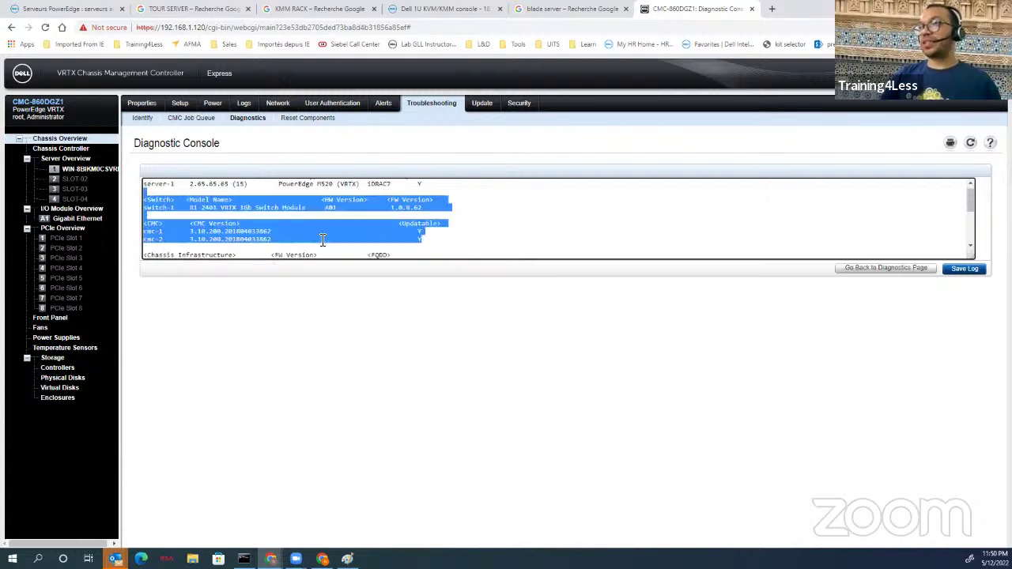
left_click(201, 226)
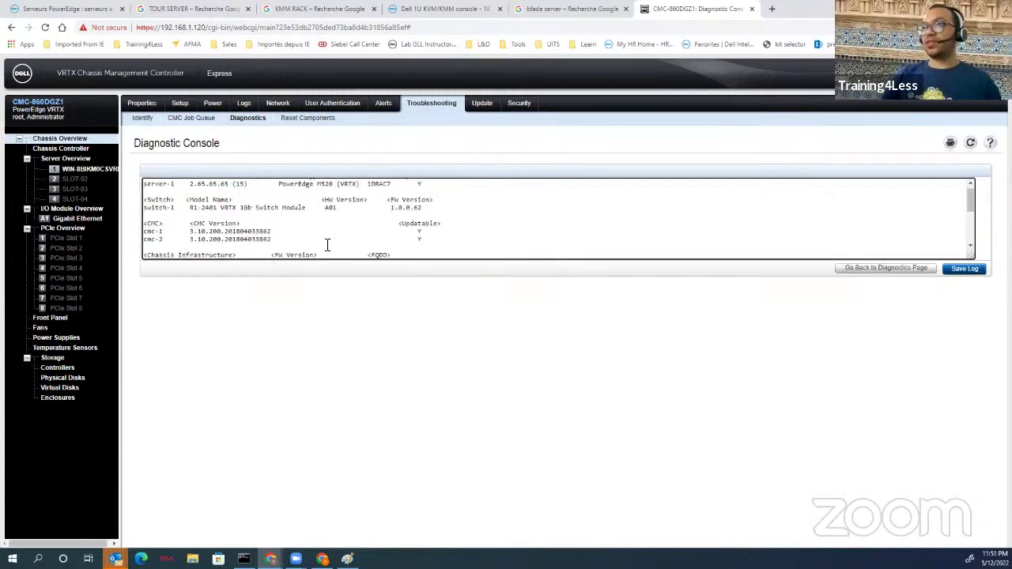
mouse_move(202, 231)
left_mouse_down()
mouse_move(213, 241)
mouse_move(190, 231)
left_mouse_up()
left_click(209, 229)
left_click_drag(276, 234, 275, 235)
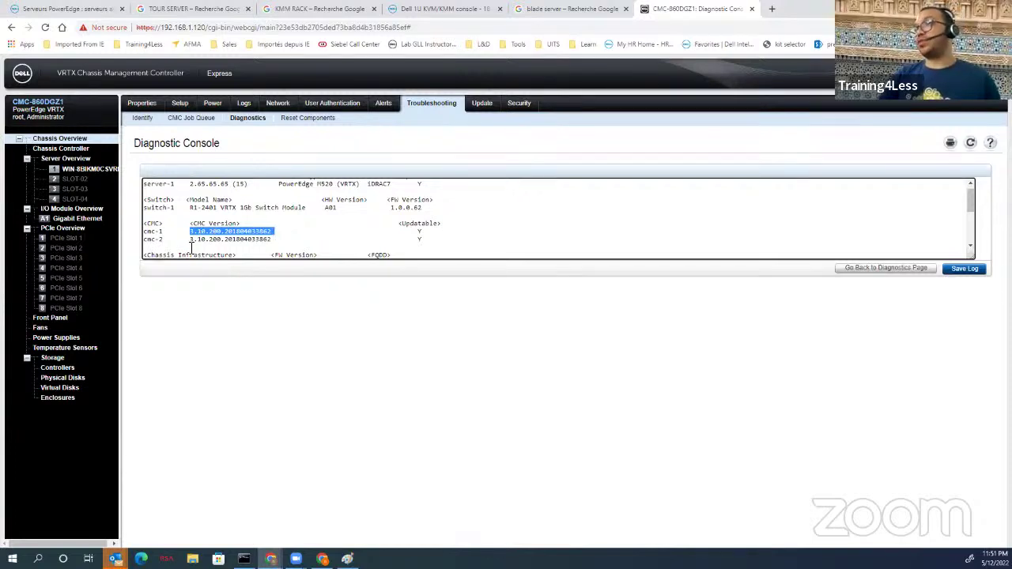
left_click(238, 245)
scroll(359, 205, "down", 5)
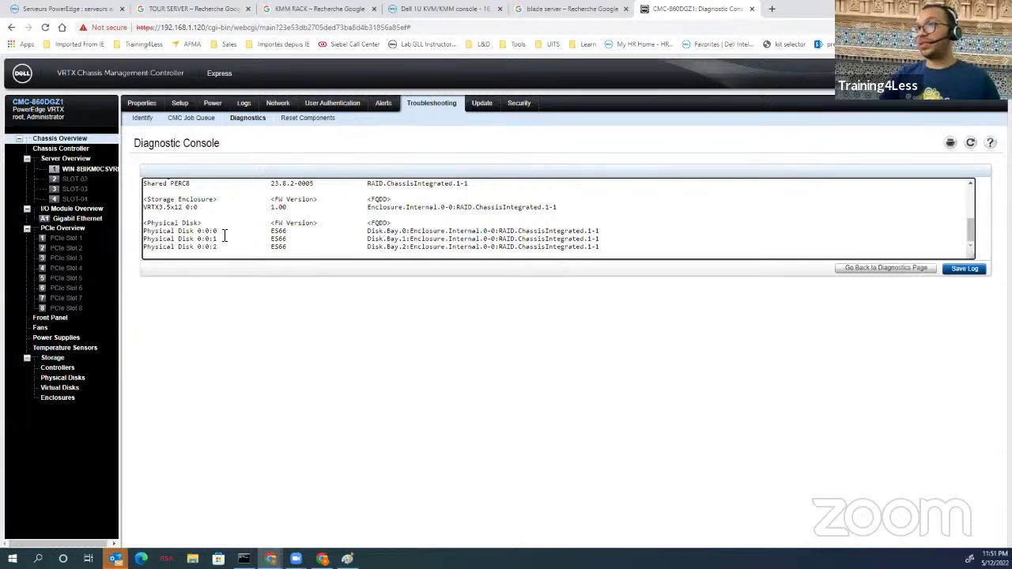
left_click_drag(143, 228, 601, 249)
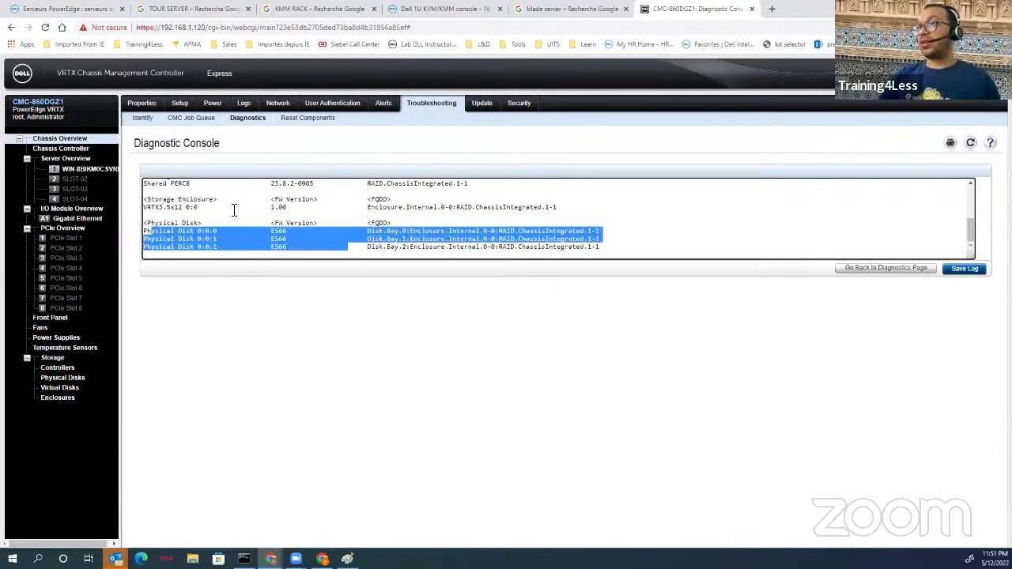
left_click(258, 214)
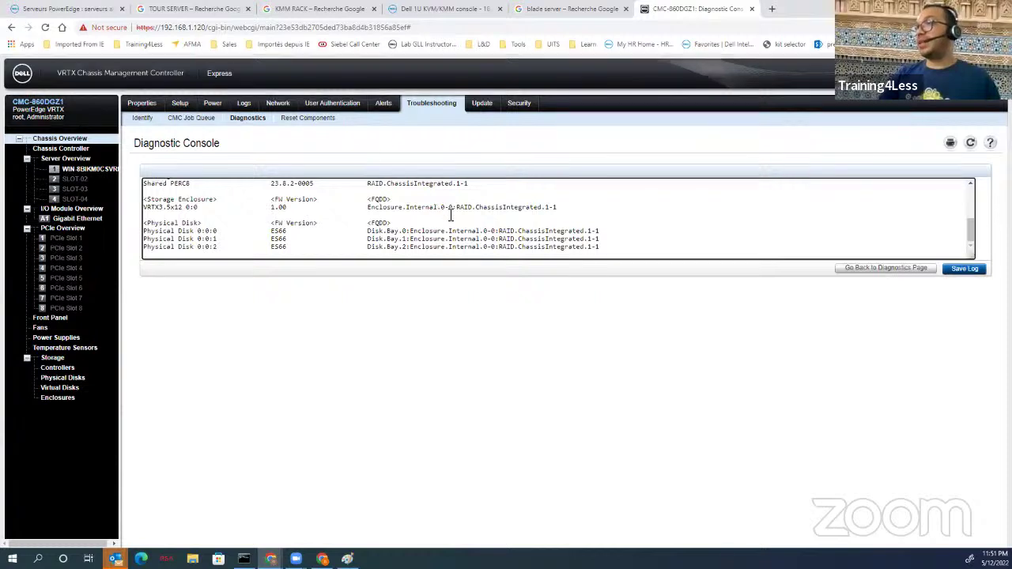
left_click_drag(368, 207, 451, 218)
left_click(414, 223)
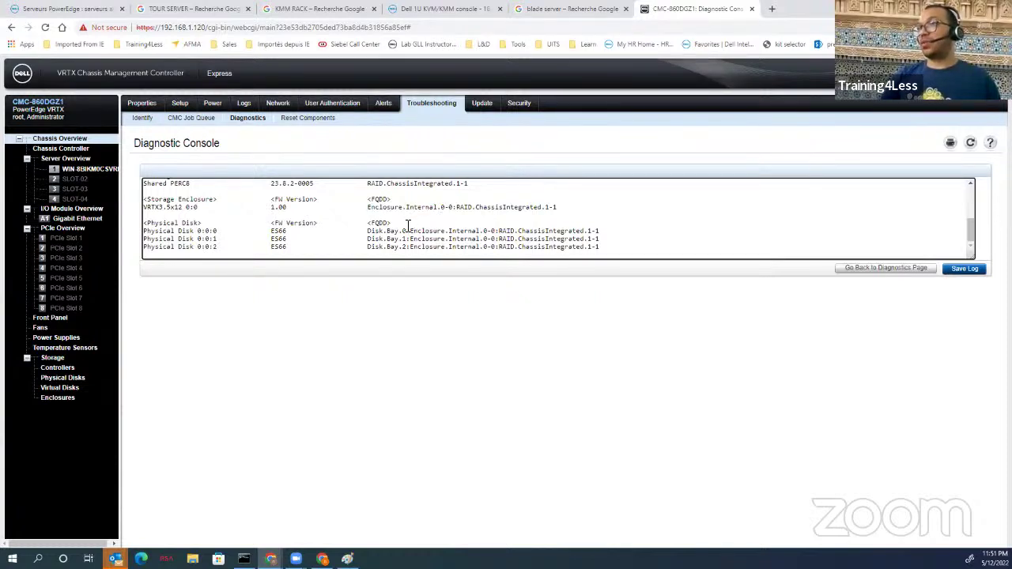
scroll(407, 226, "up", 5)
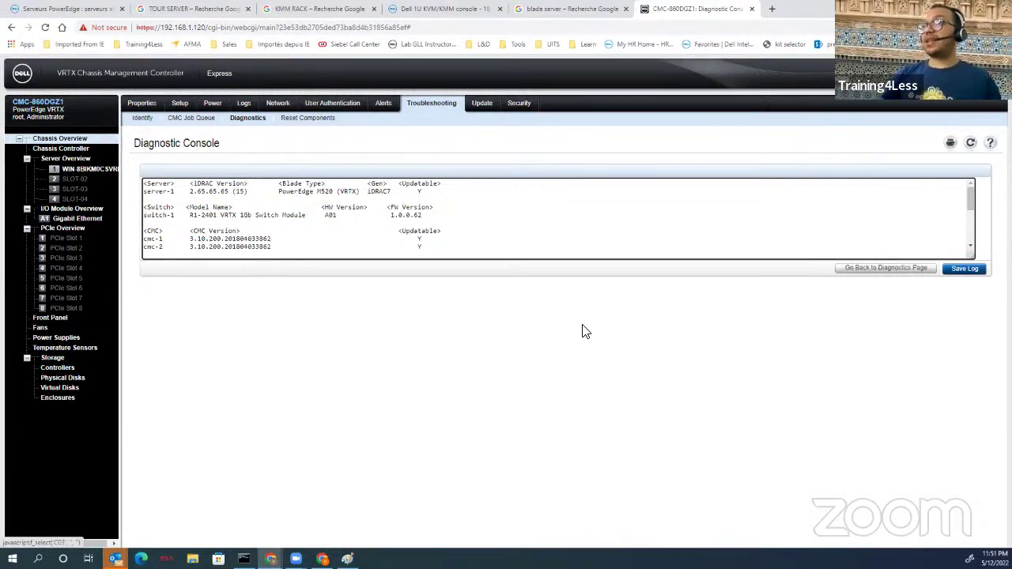
- Launch the iDRAC GUI from the slot 1 server's status page and proceed past the browser's certificate warning
left_click(52, 358)
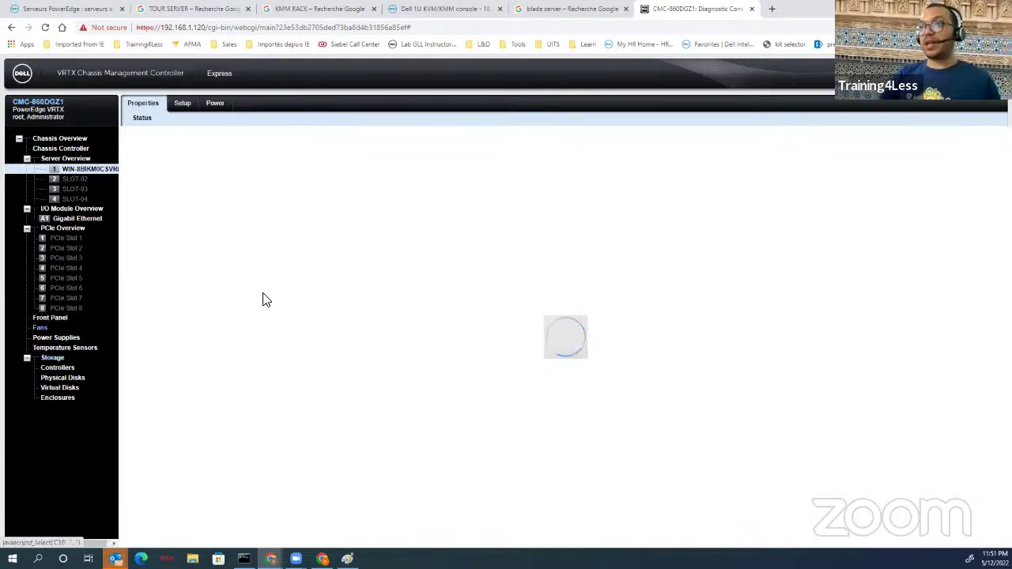
mouse_move(113, 191)
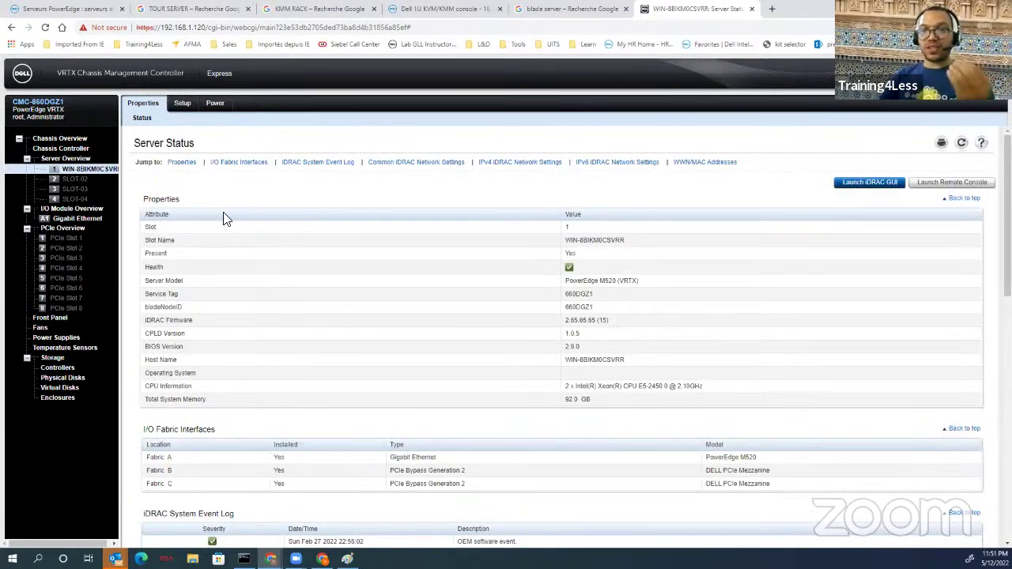
left_click(861, 190)
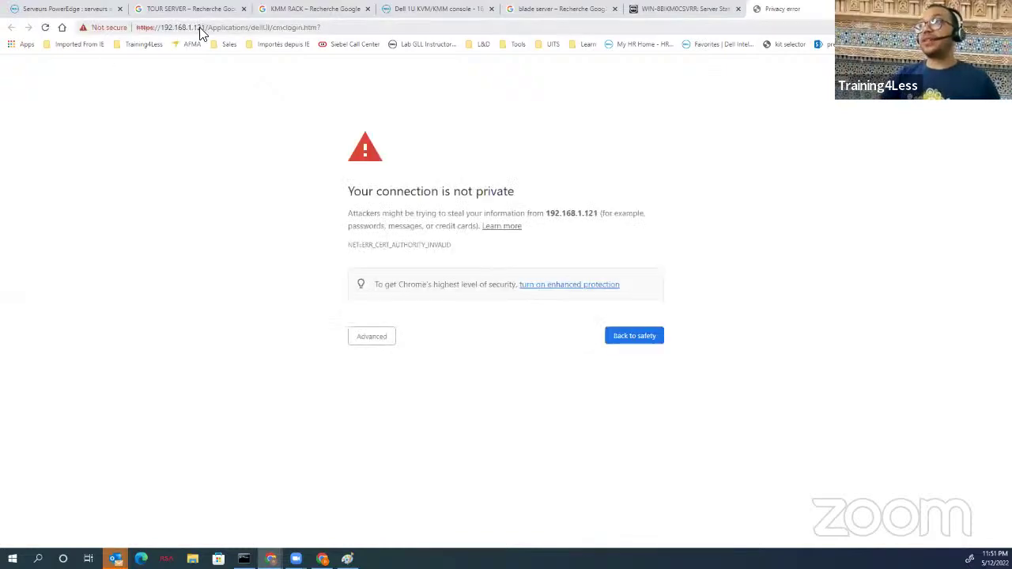
left_click(384, 343)
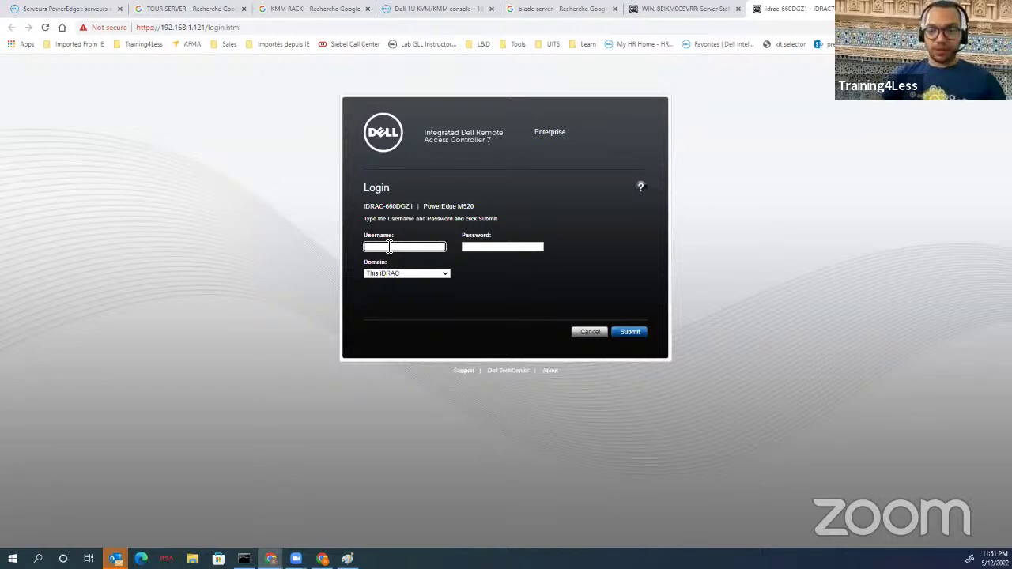
- Log in to the server's iDRAC as root with the account password, keeping the This iDRAC domain
type("root")
key("Tab")
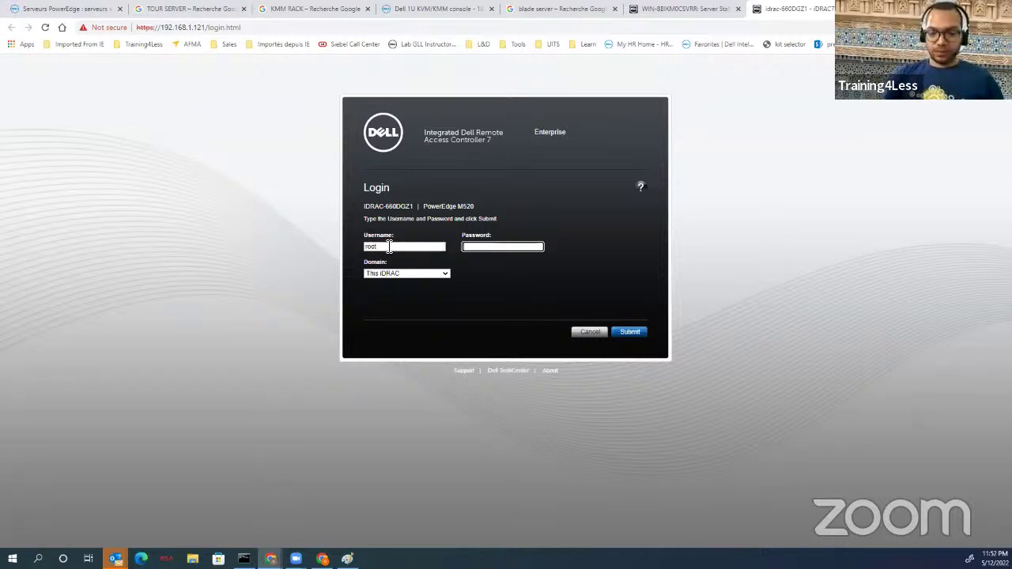
key("Return")
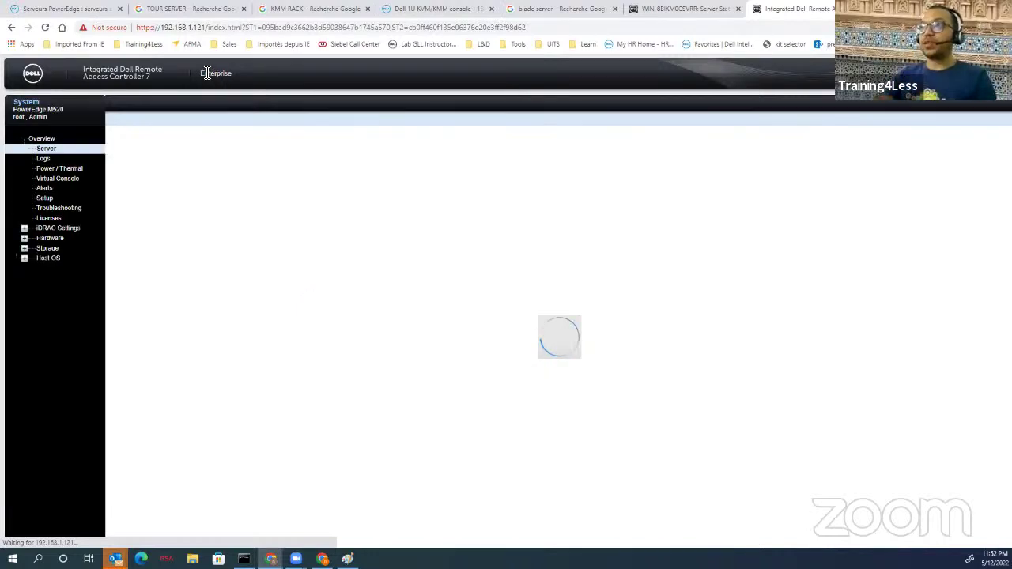
left_click_drag(240, 82, 222, 75)
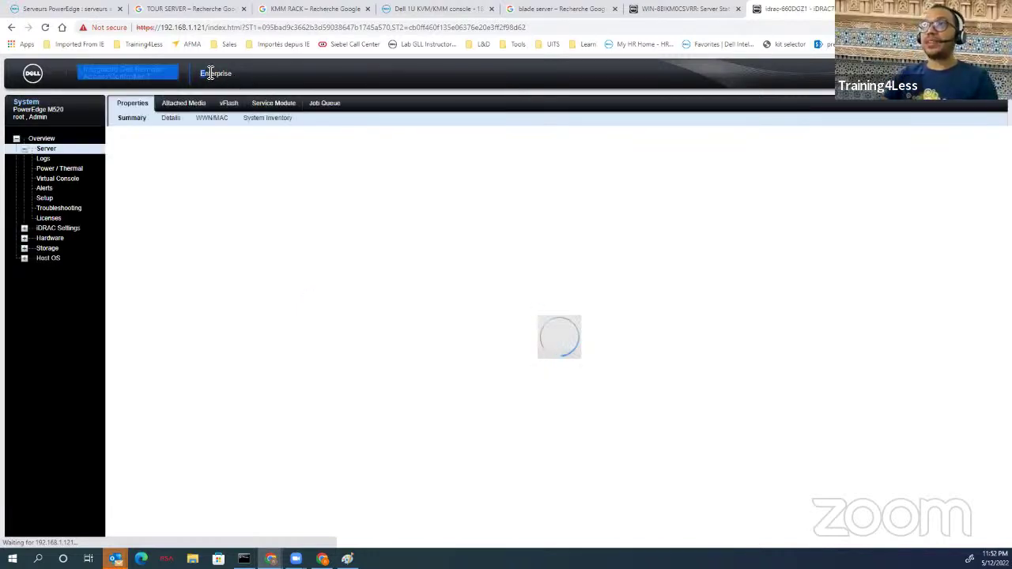
left_click(205, 74)
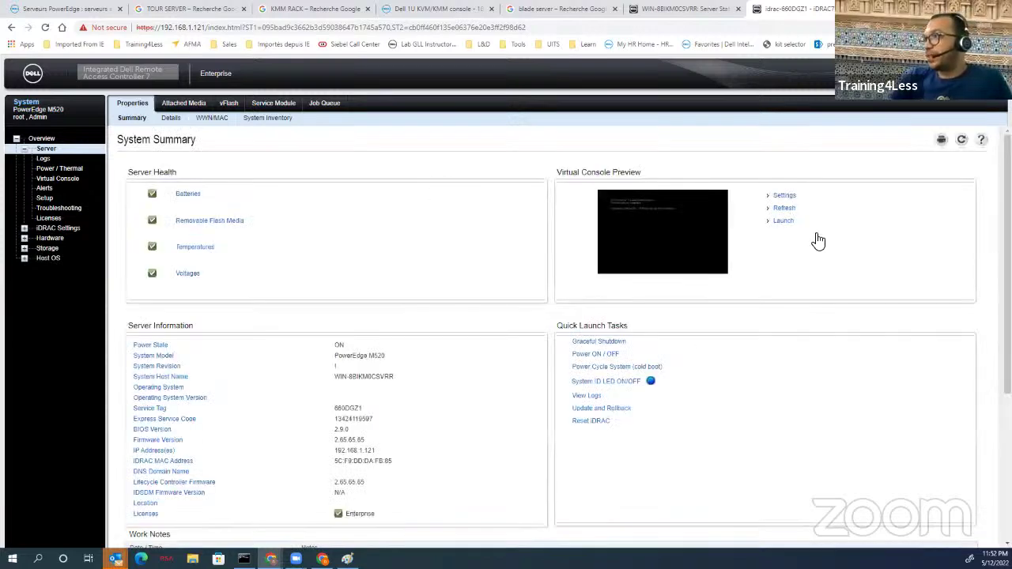
left_click(783, 223)
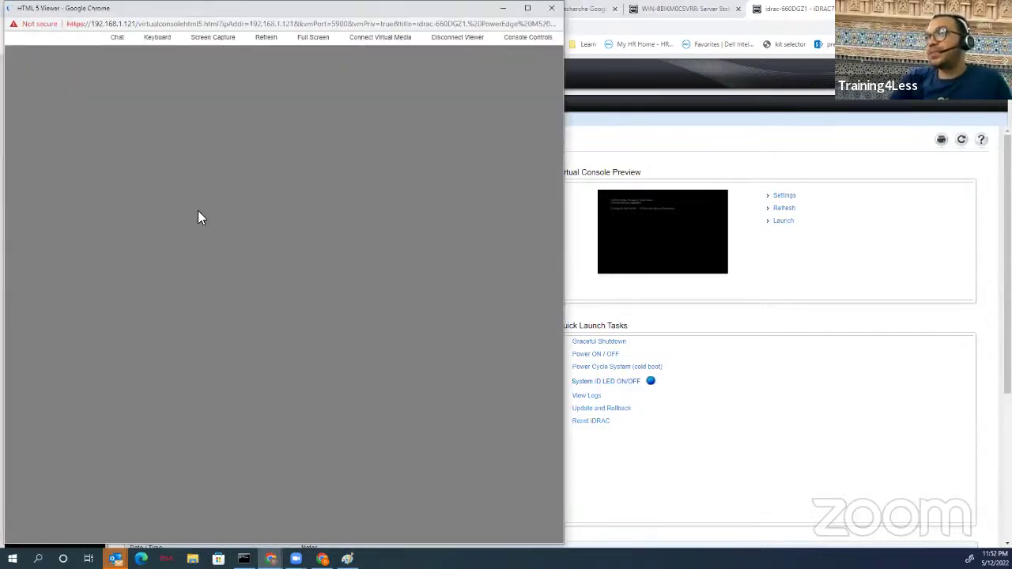
key("Return")
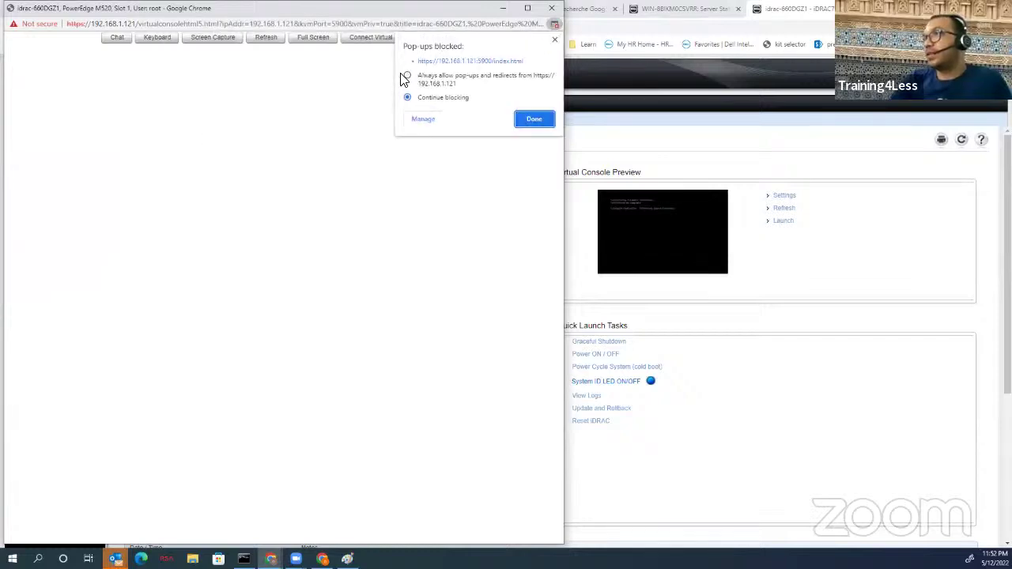
left_click(407, 75)
left_click(334, 161)
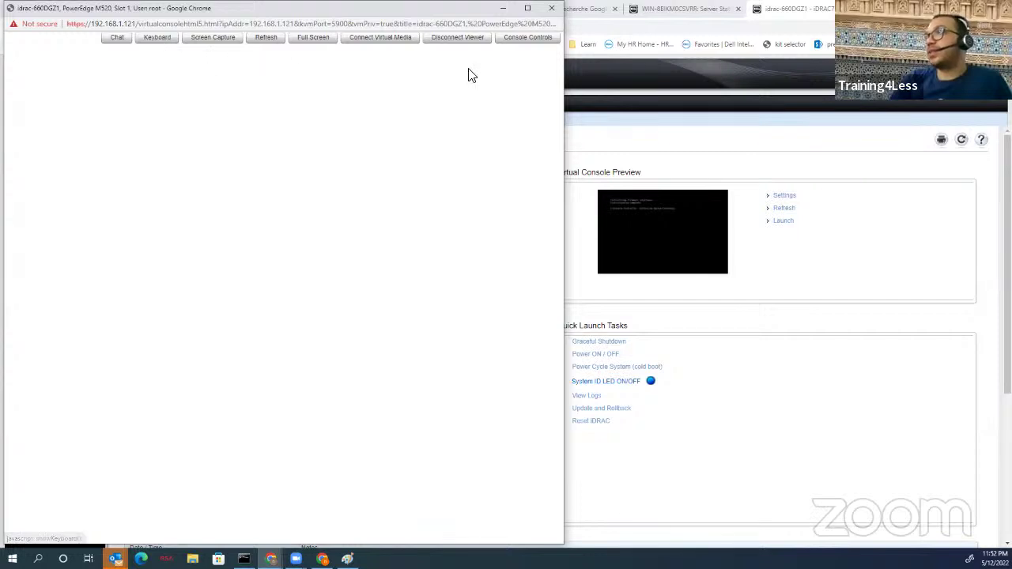
- Try to connect virtual media in the blank viewer, then close it and relaunch the virtual console
left_click(379, 38)
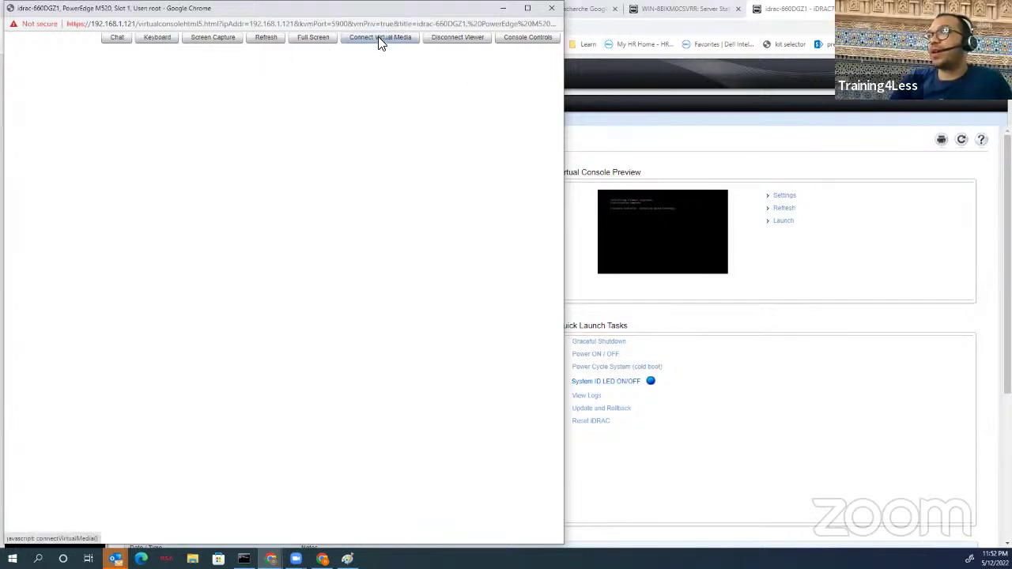
left_click(549, 11)
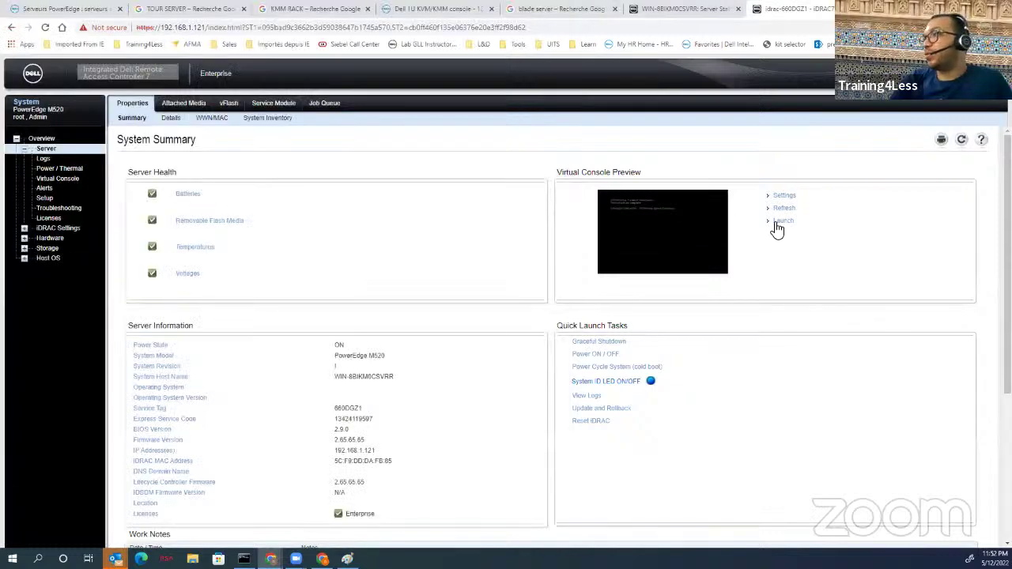
left_click(693, 242)
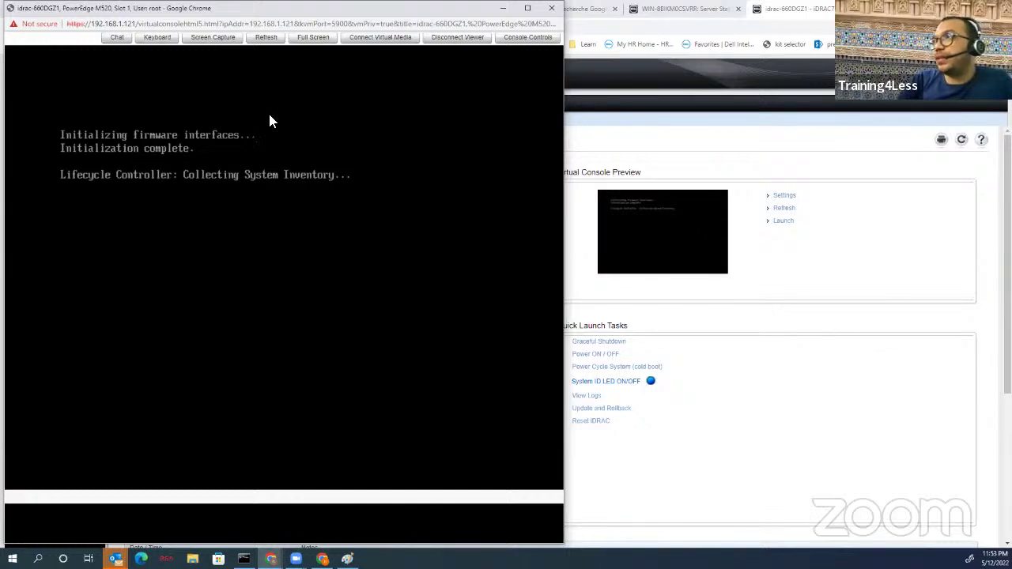
- Connect virtual media in the console, examine the CD/DVD and removable disk mapping options, and minimize the viewer
left_click(386, 38)
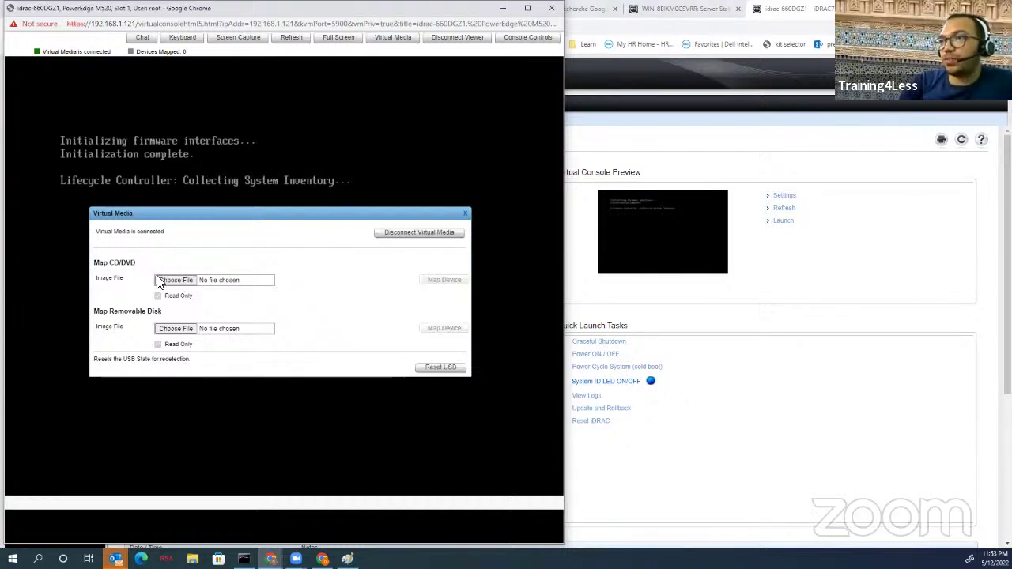
left_click(465, 217)
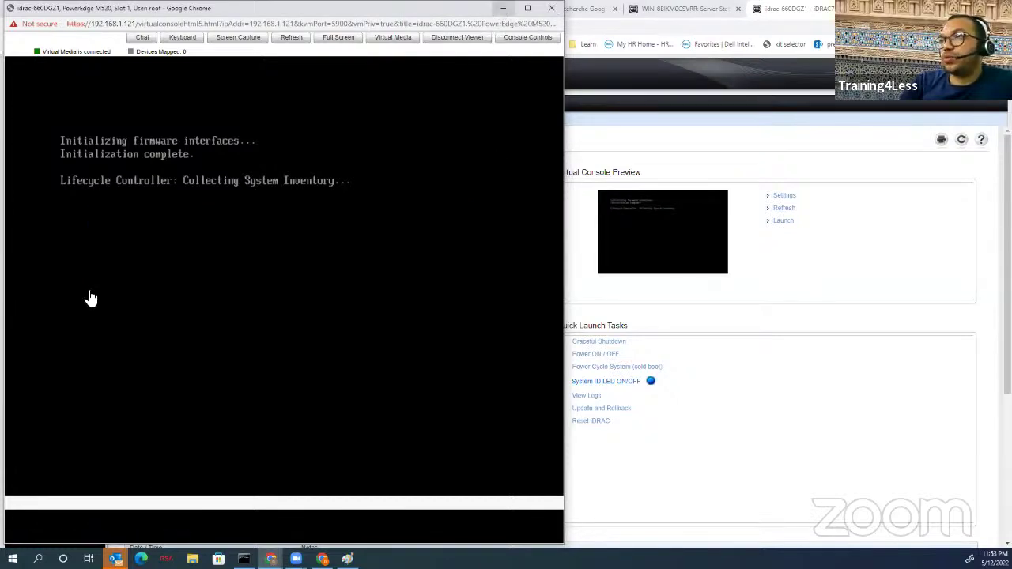
left_click(504, 8)
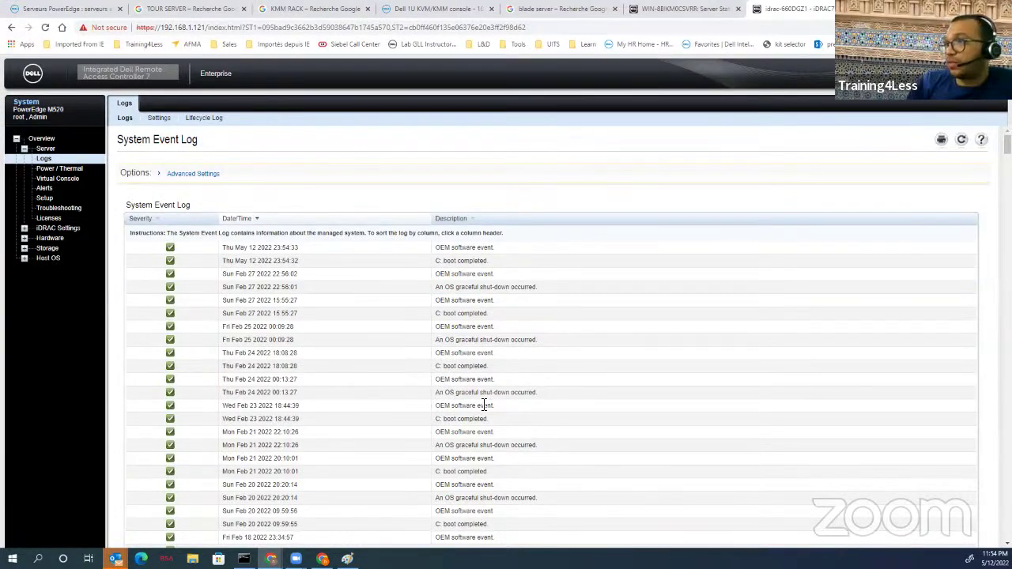
- Review the server's System Event Log in iDRAC and highlight the correctable memory error entries for DIMM_B5
scroll(475, 387, "down", 10)
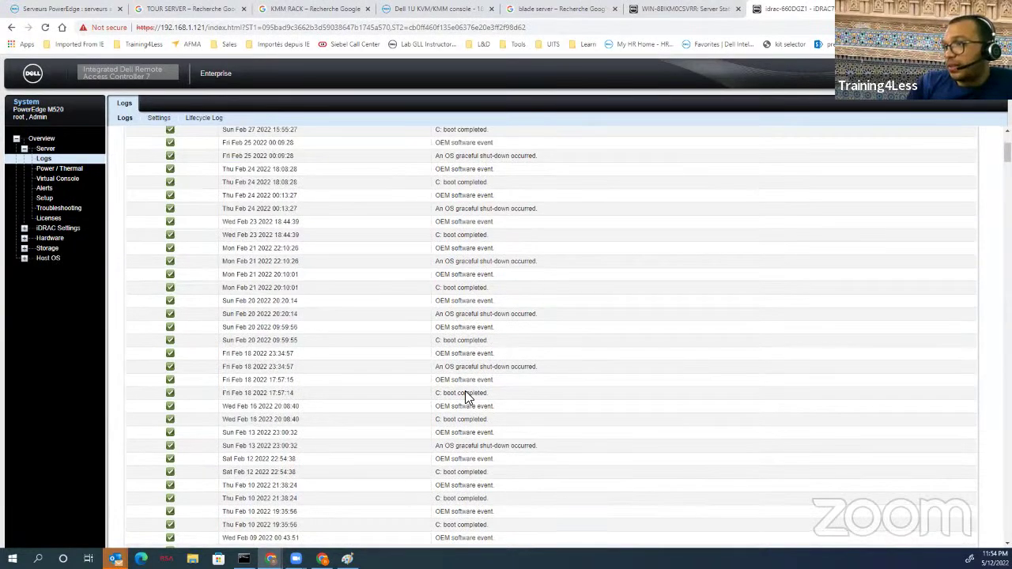
scroll(556, 203, "down", 3)
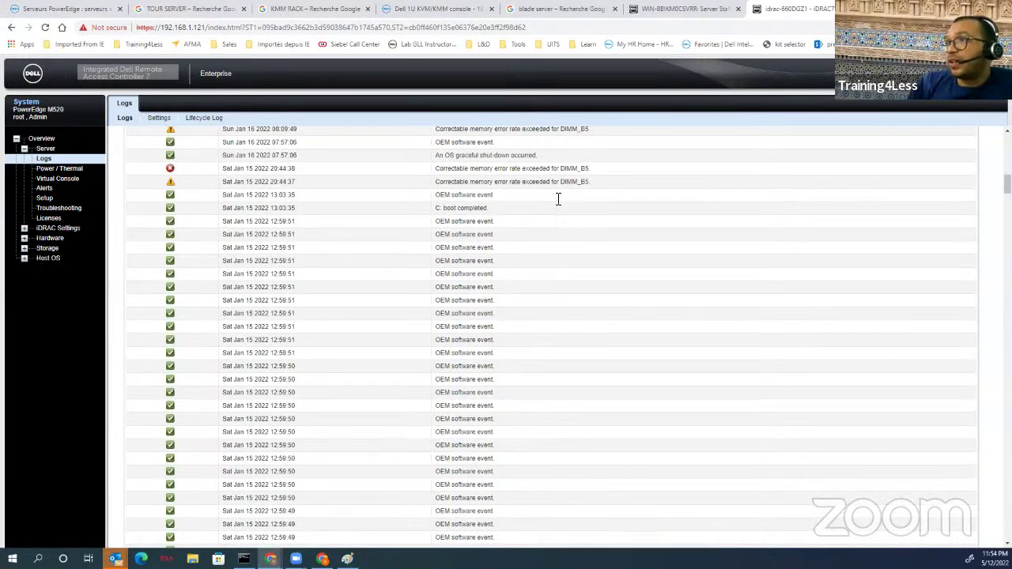
left_click_drag(443, 174, 437, 182)
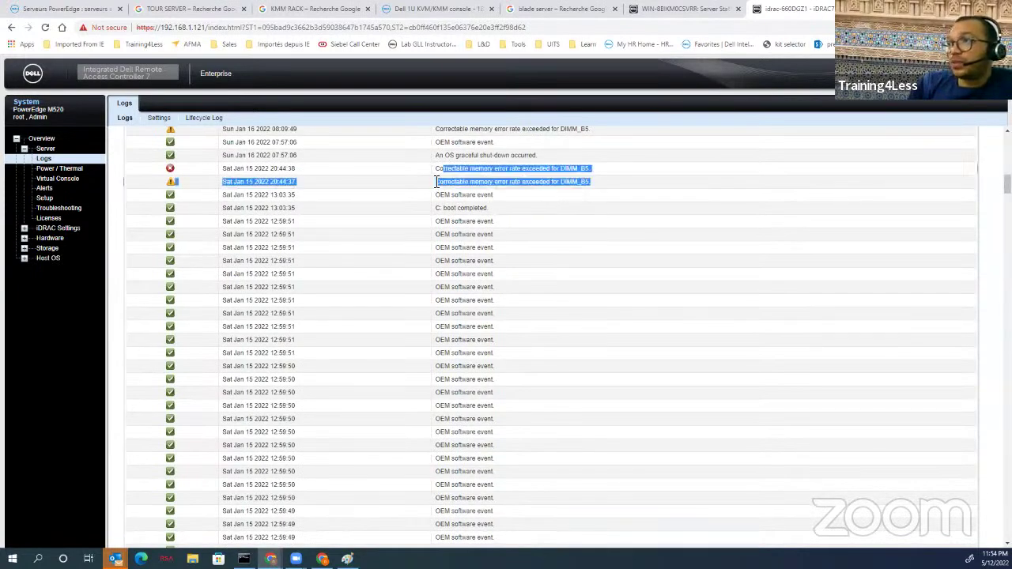
- Highlight the two DIMM_B5 memory error entries of Sat Jan 15 2022 and read through the older events in the log
triple_click(436, 182)
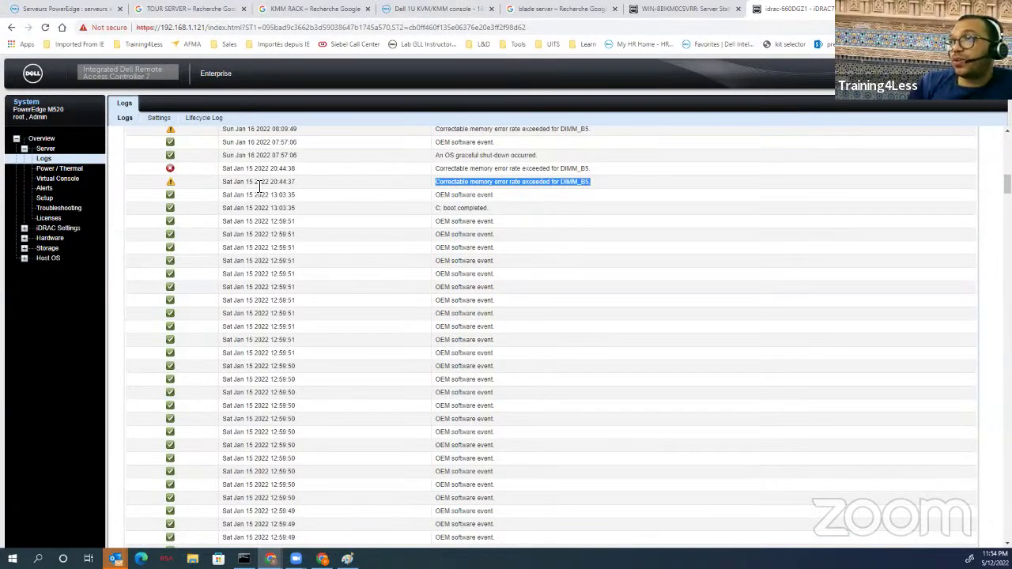
left_click(477, 214)
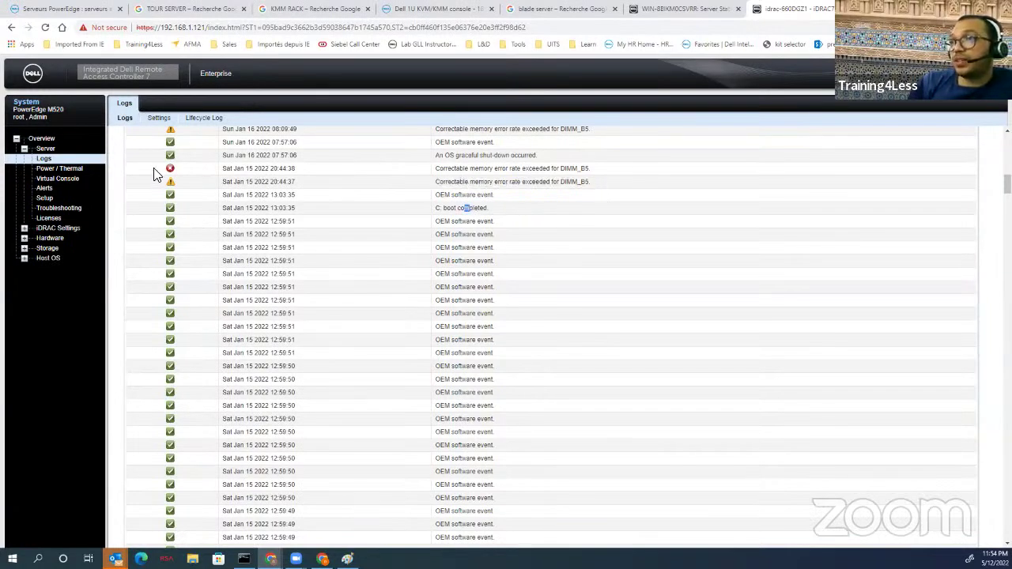
left_click_drag(156, 180, 155, 169)
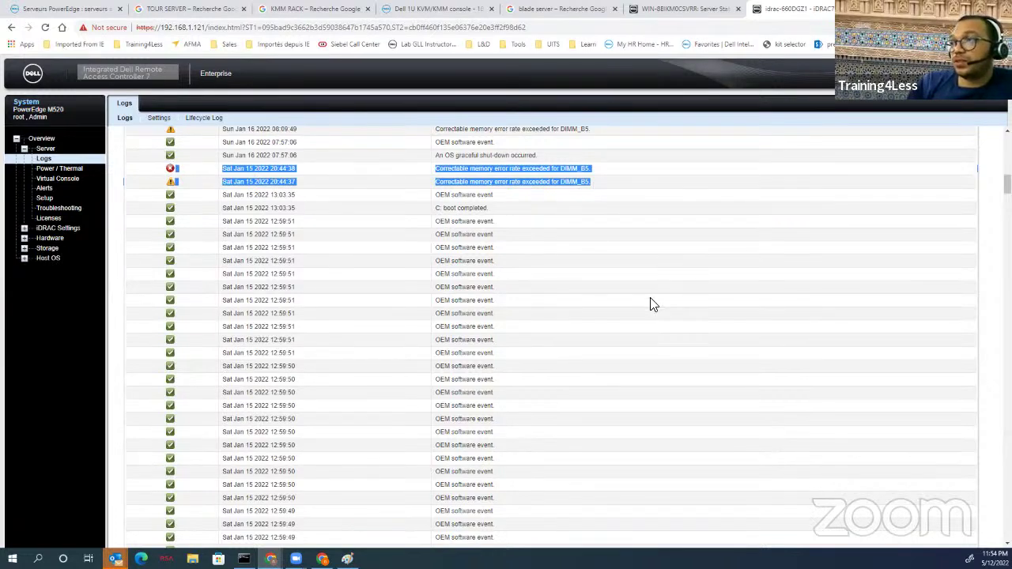
scroll(650, 304, "down", 5)
scroll(630, 295, "down", 10)
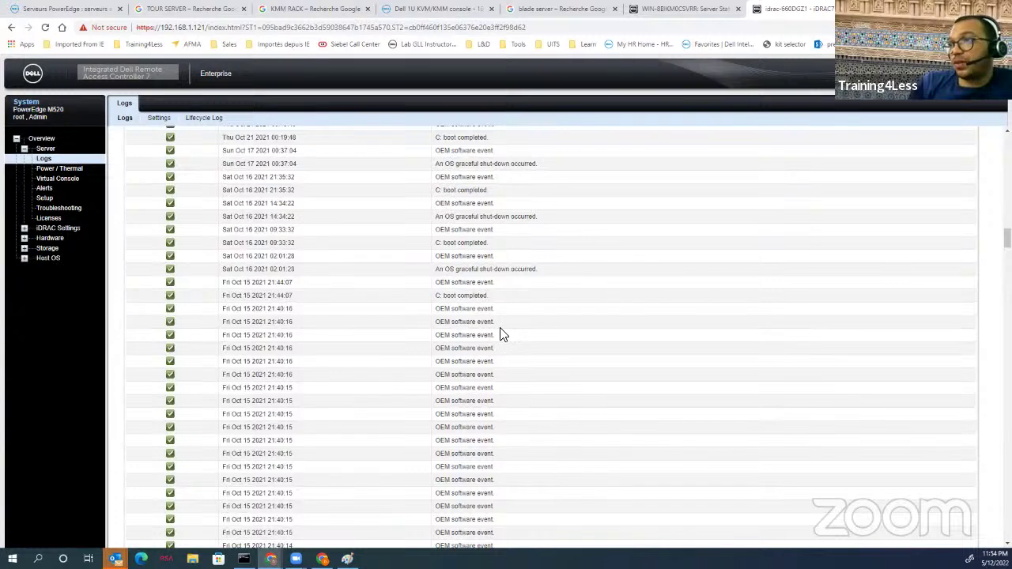
scroll(373, 369, "down", 5)
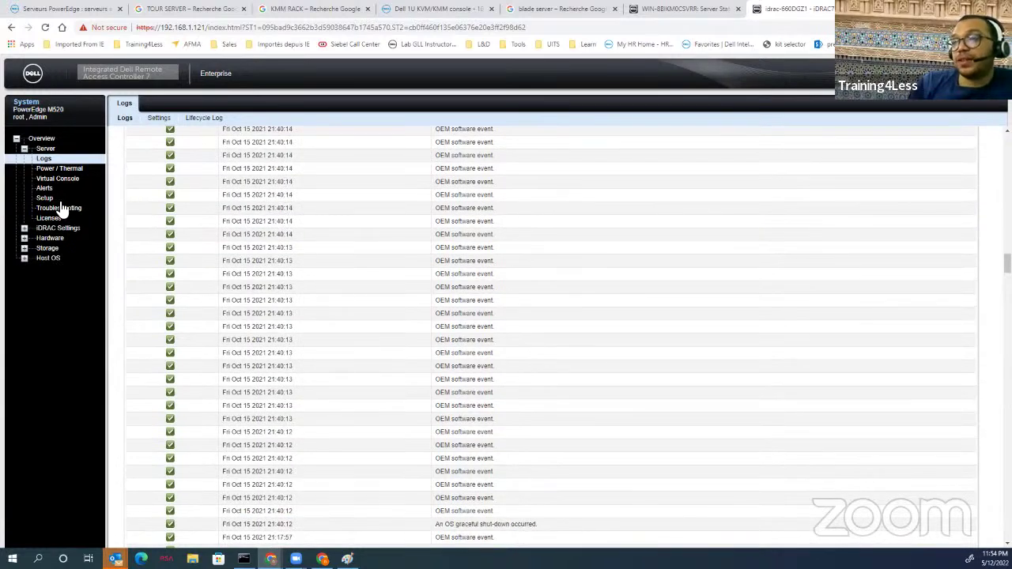
- View the First Boot Device setup and the Troubleshooting pages for server identification, last crash screen and video capture
left_click(50, 199)
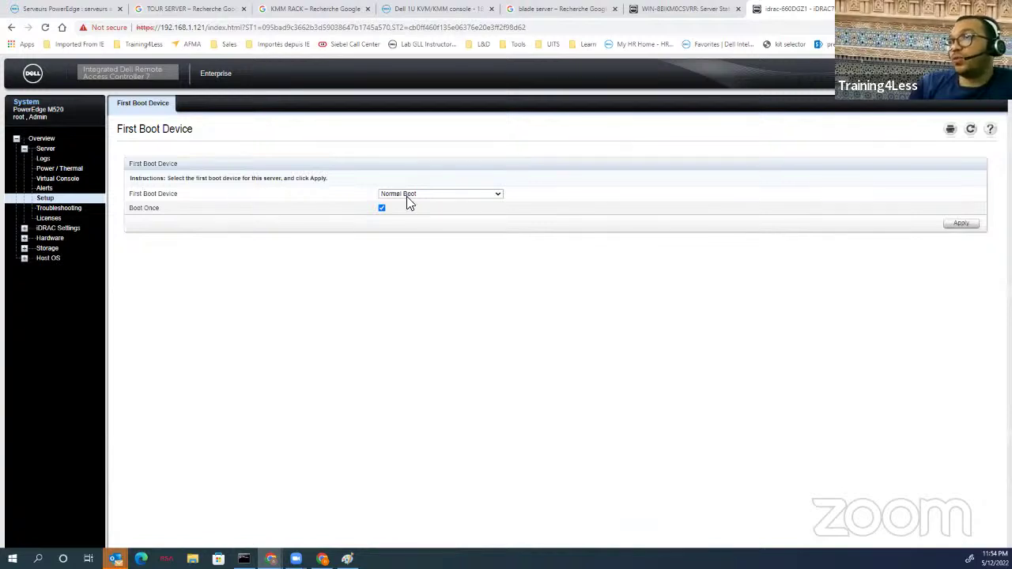
left_click(47, 209)
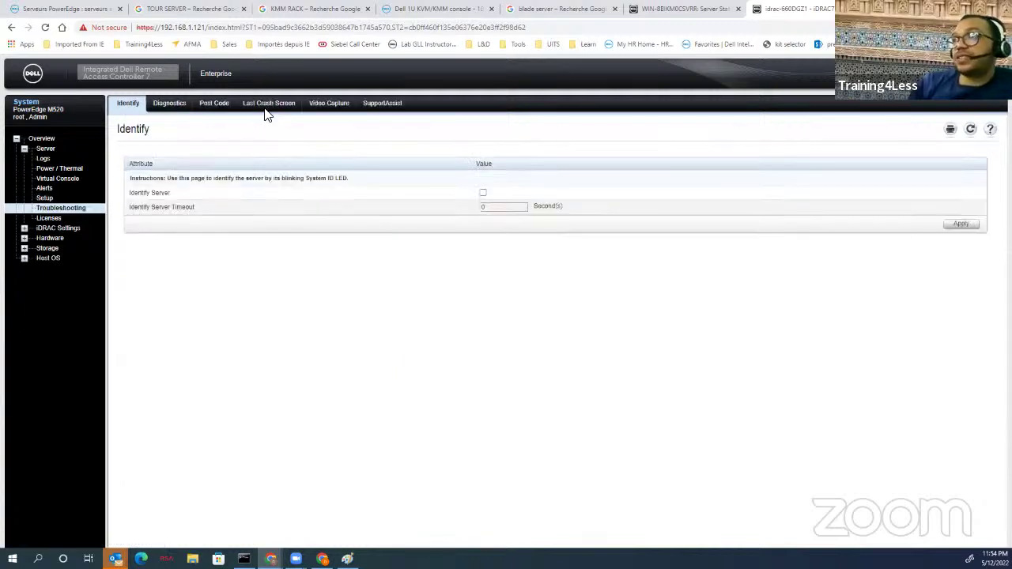
left_click(269, 105)
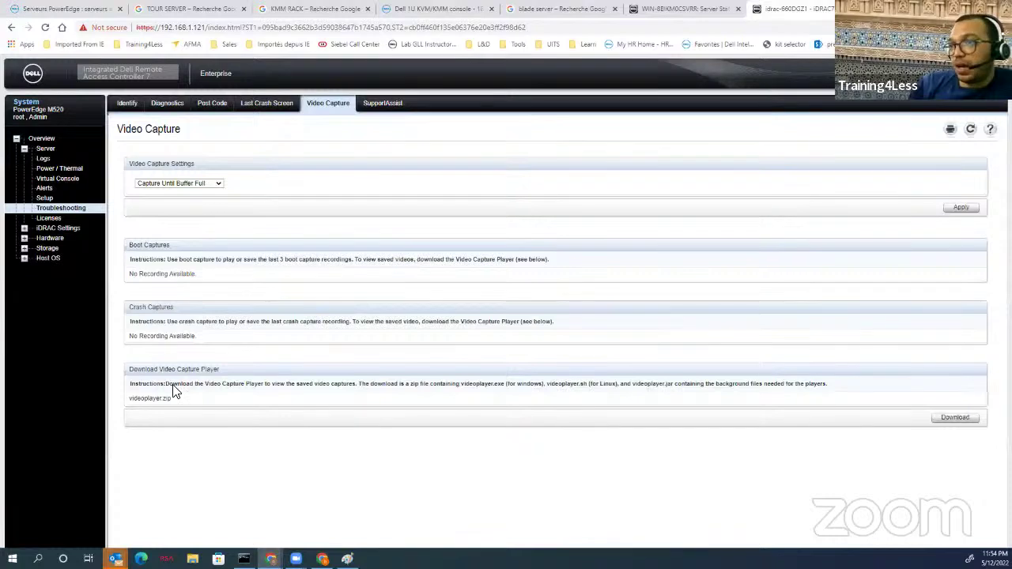
- Examine the SupportAssist page, including its collection information and collection preferences
left_click(383, 107)
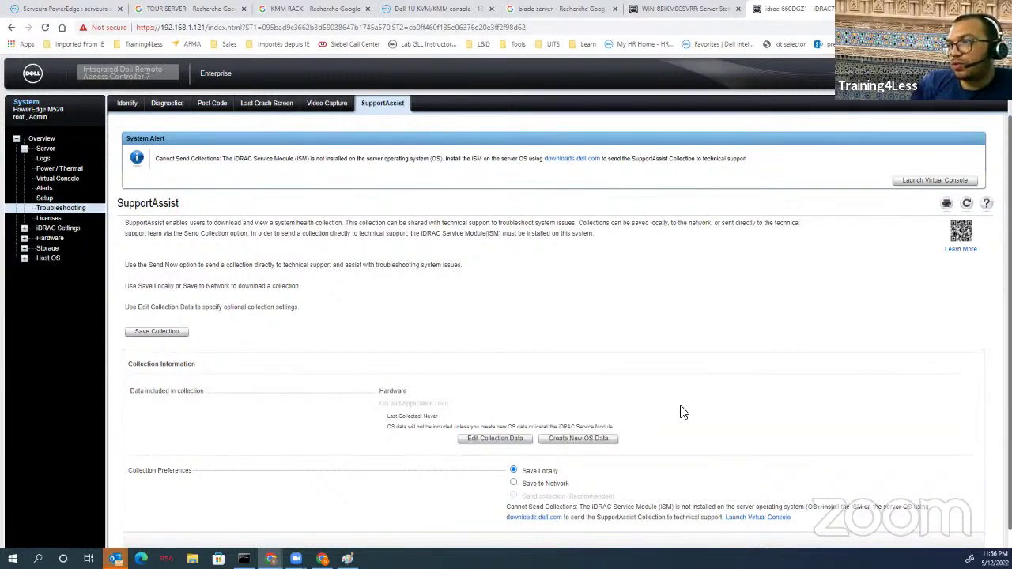
scroll(730, 388, "down", 1)
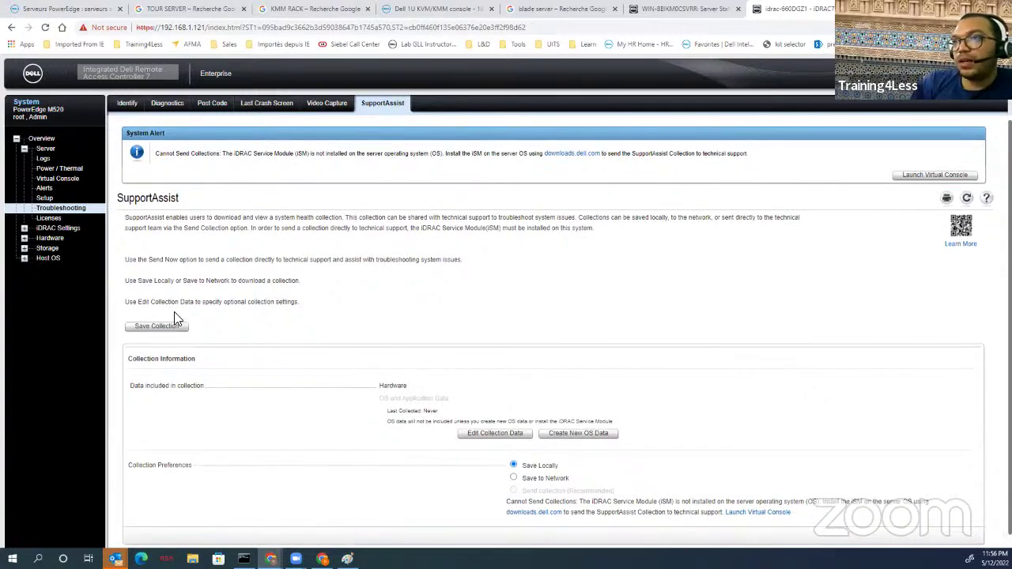
scroll(298, 313, "down", 1)
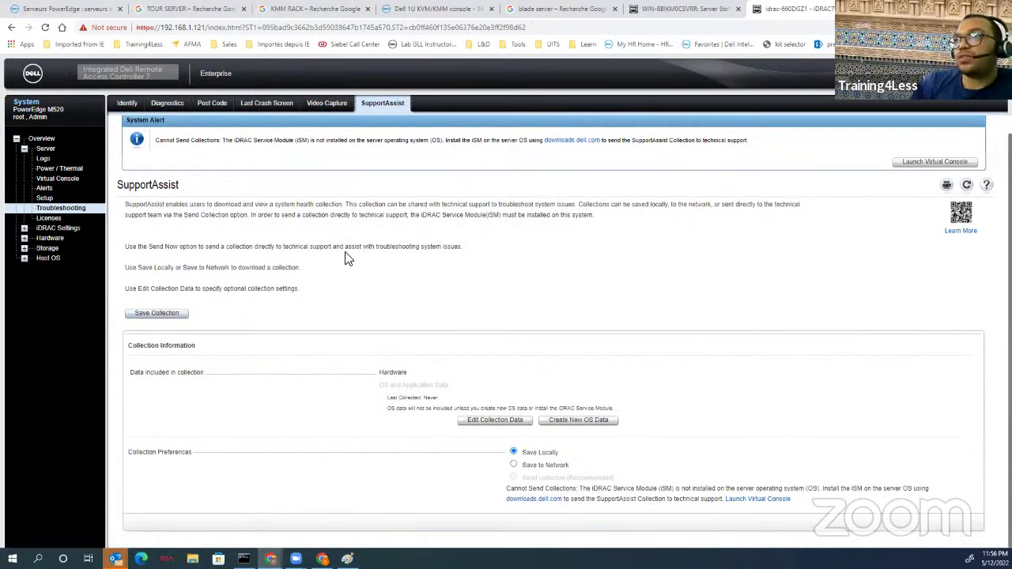
scroll(212, 107, "up", 1)
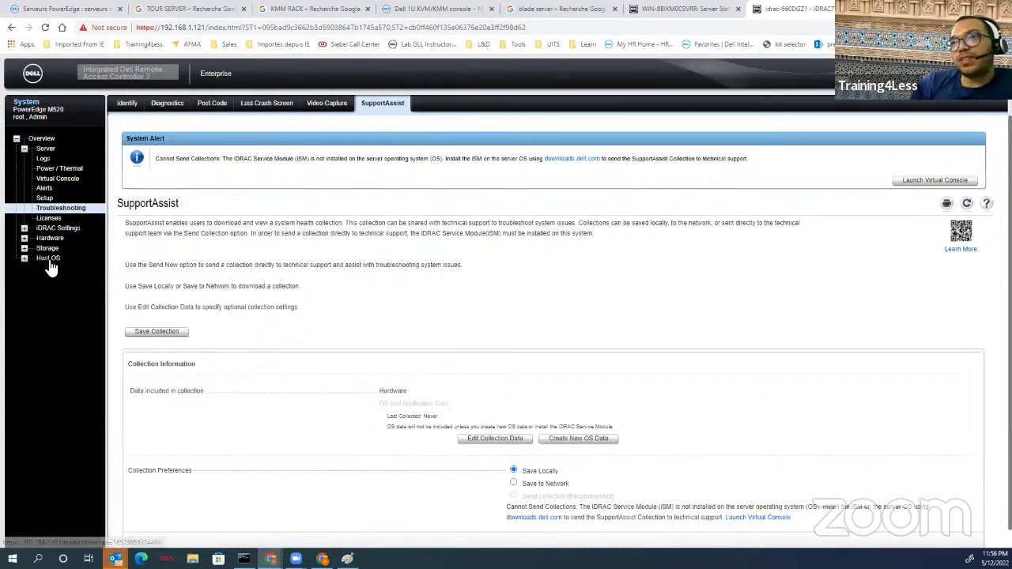
- Check the Host OS network interfaces, and examine the Storage Overview and the properties of Virtual Disk 0
left_click(23, 266)
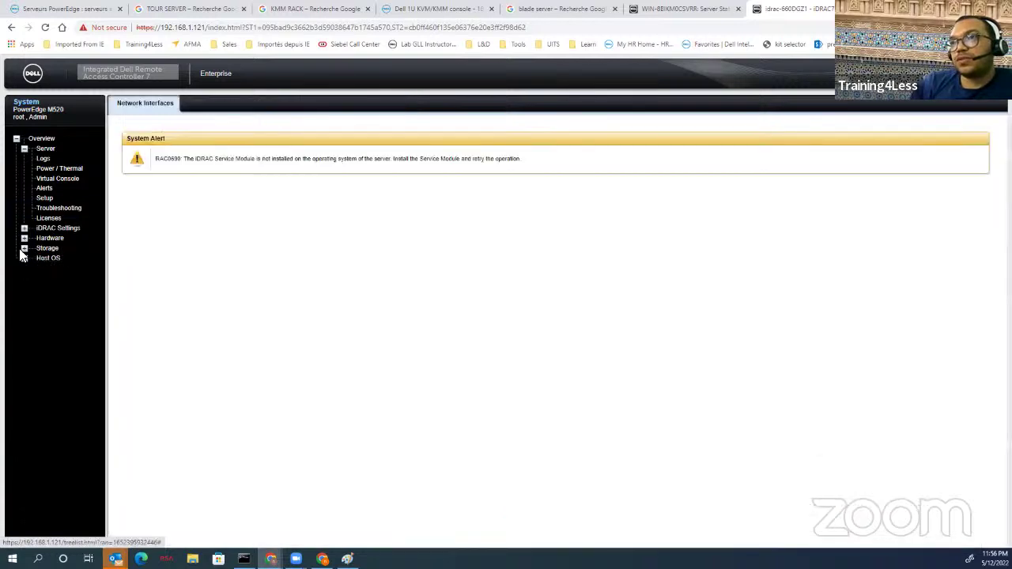
left_click(26, 260)
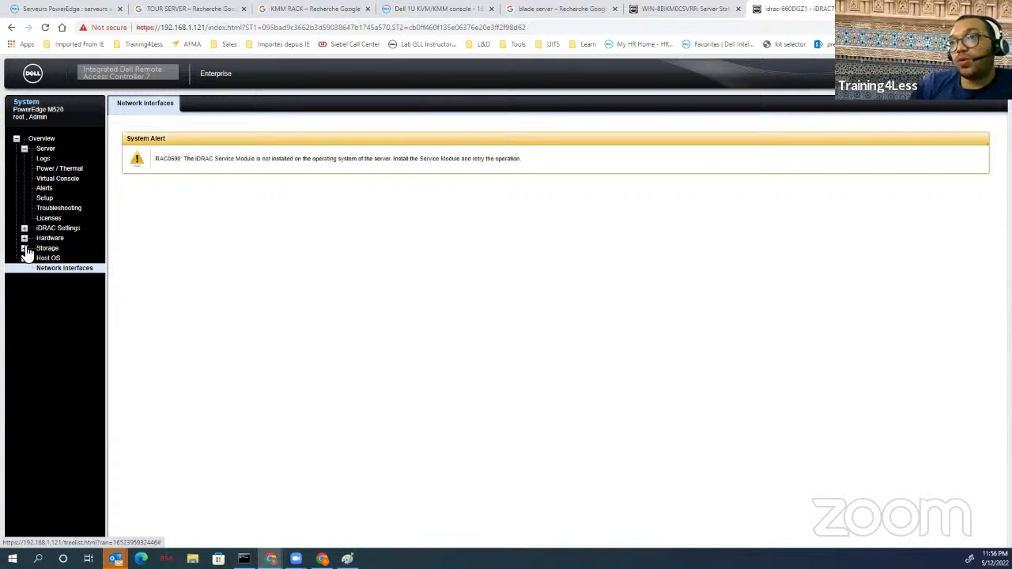
left_click(24, 248)
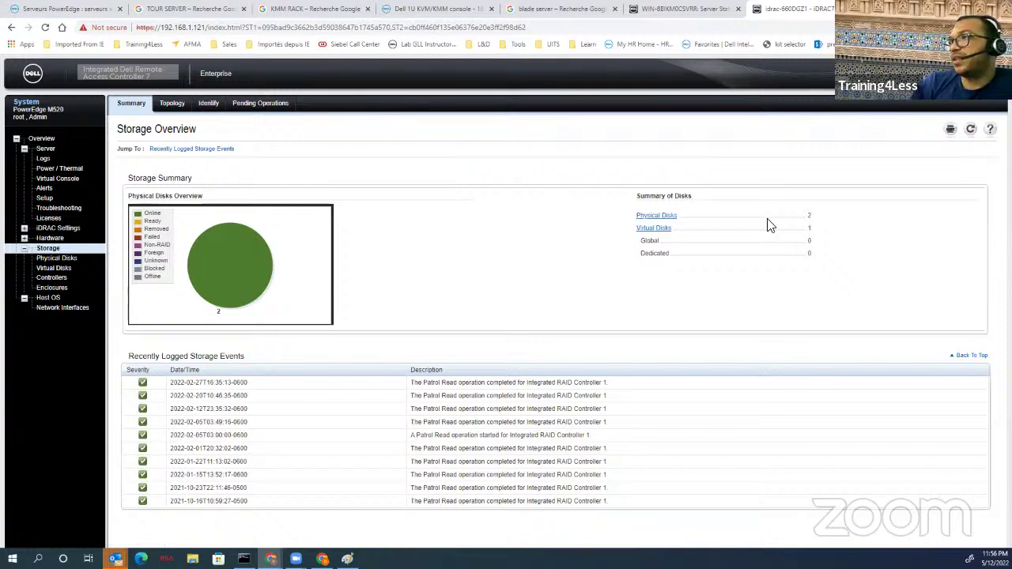
left_click(652, 229)
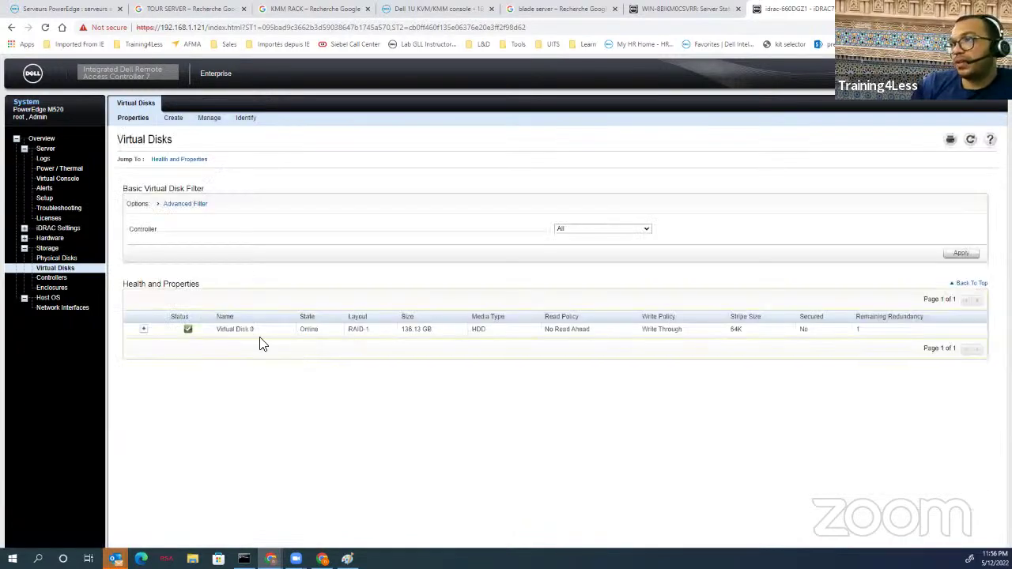
left_click_drag(406, 329, 385, 335)
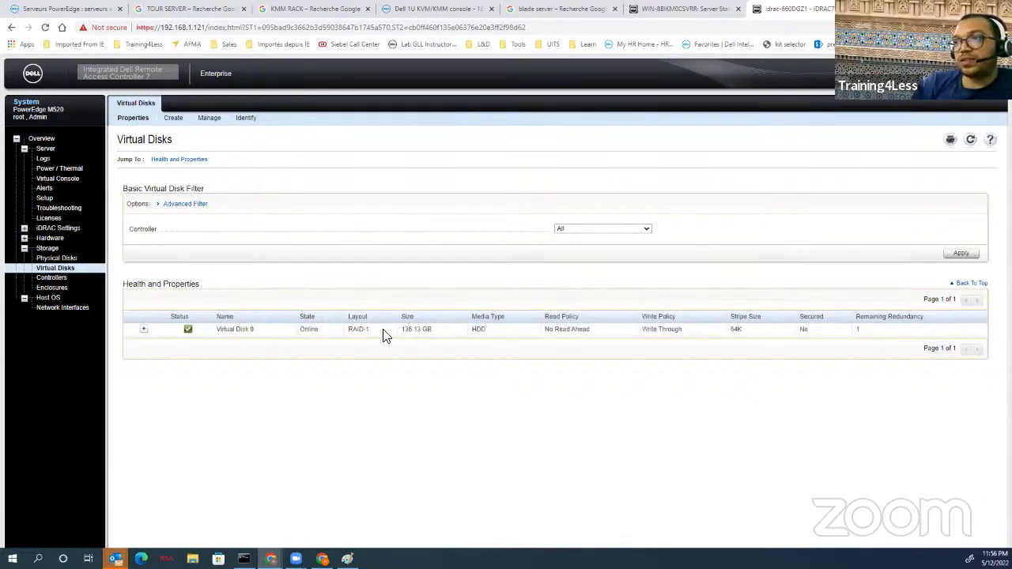
left_click(432, 384)
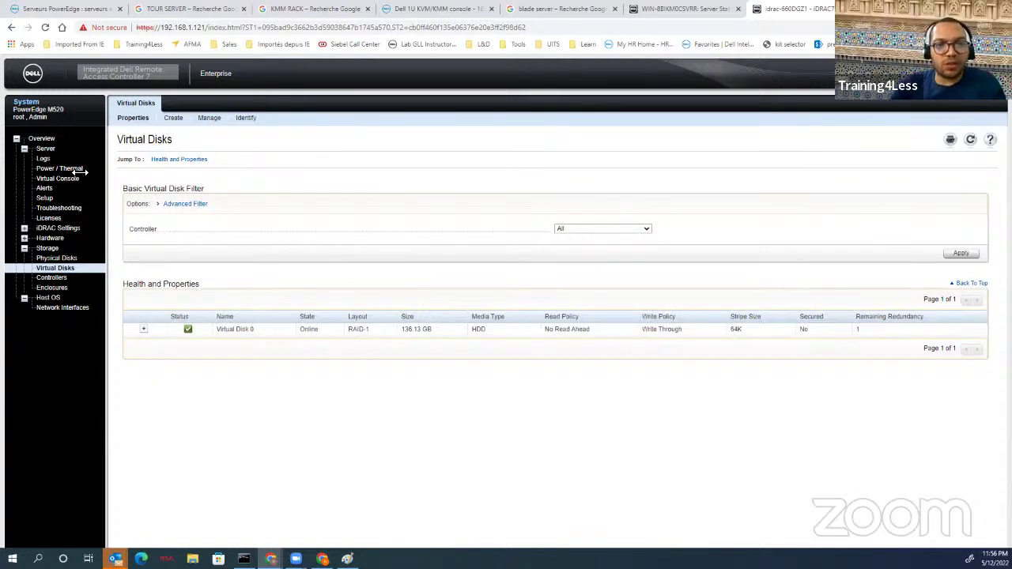
- View the iDRAC Licensing page and return to the server's System Summary
left_click(51, 219)
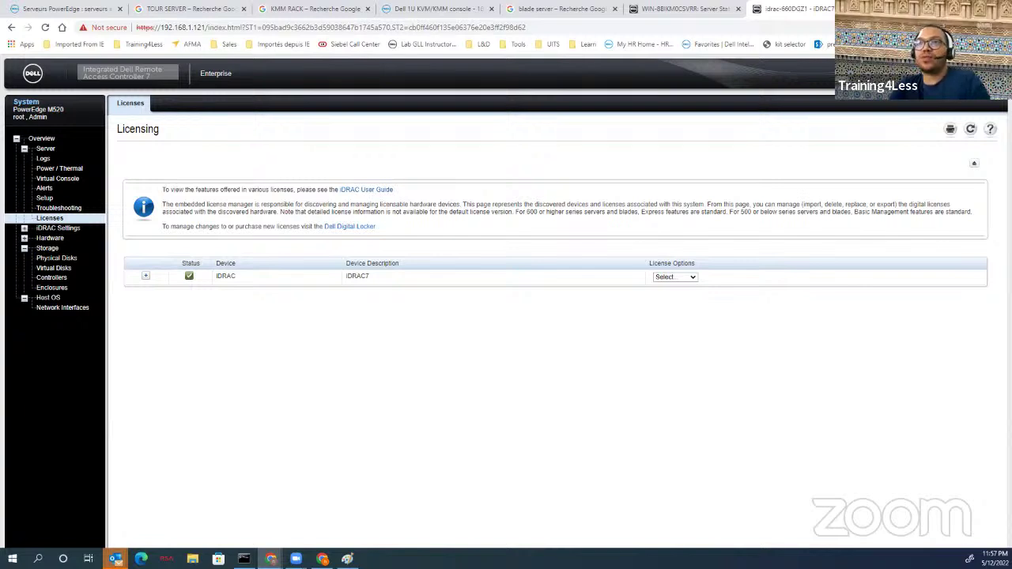
left_click(46, 148)
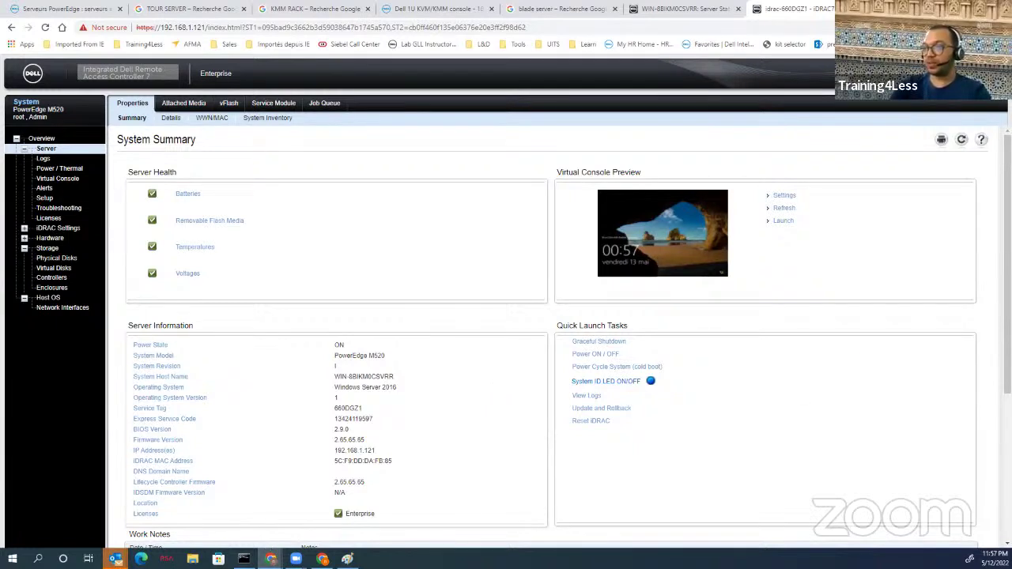
- Bring up the server's open virtual console window to view its screen, and switch back to the iDRAC System Summary
mouse_move(272, 559)
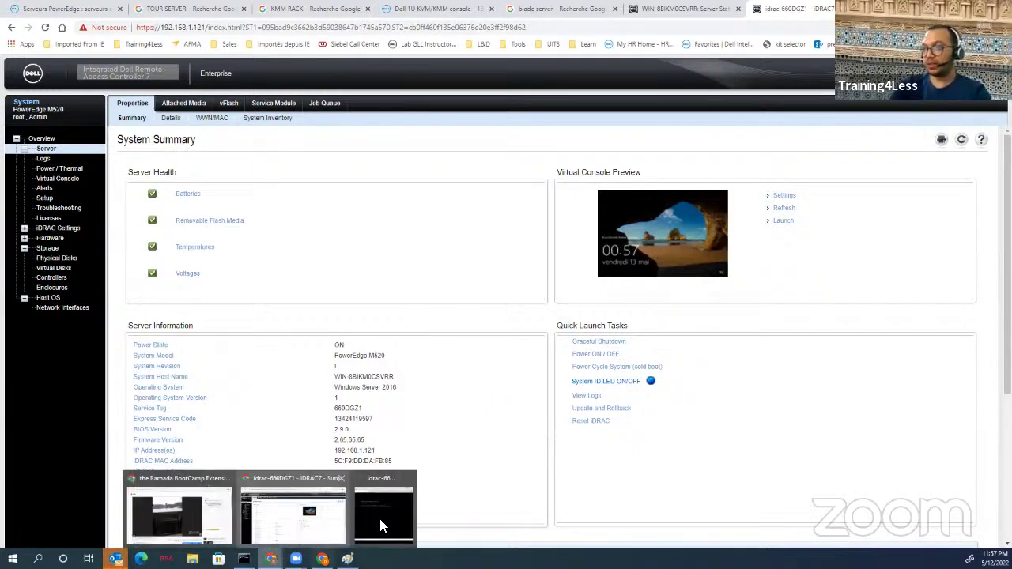
left_click(343, 474)
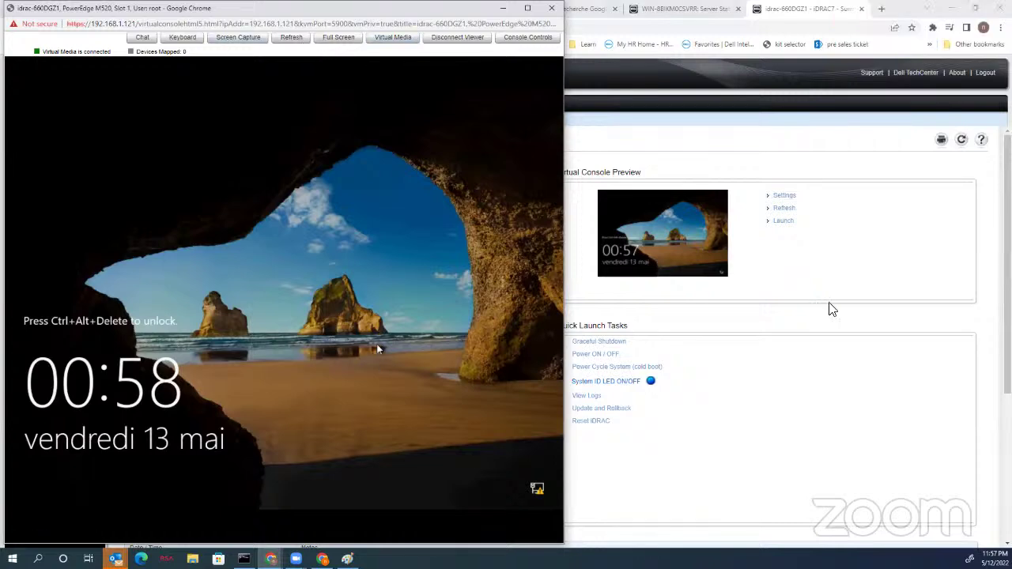
left_click(852, 341)
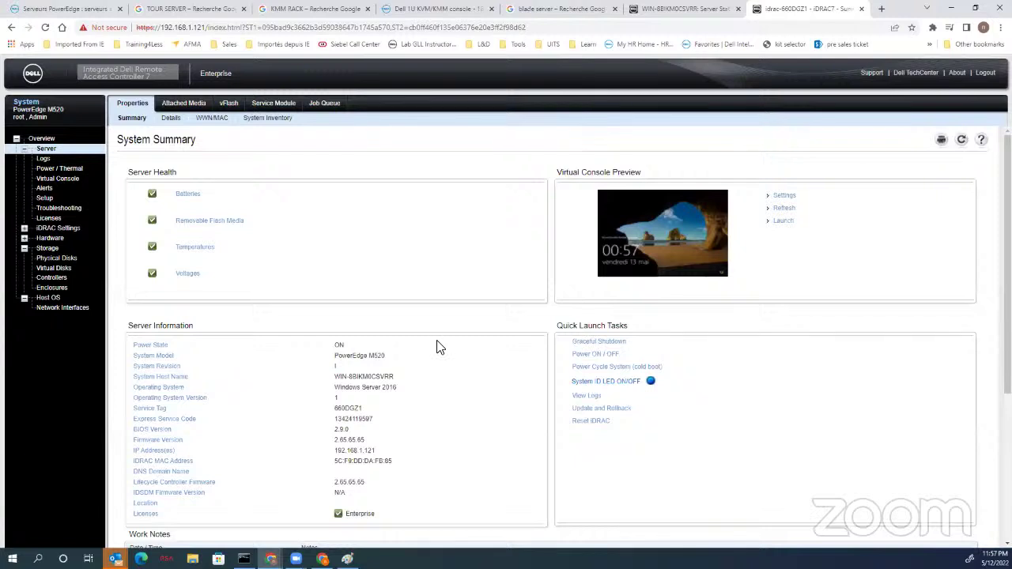